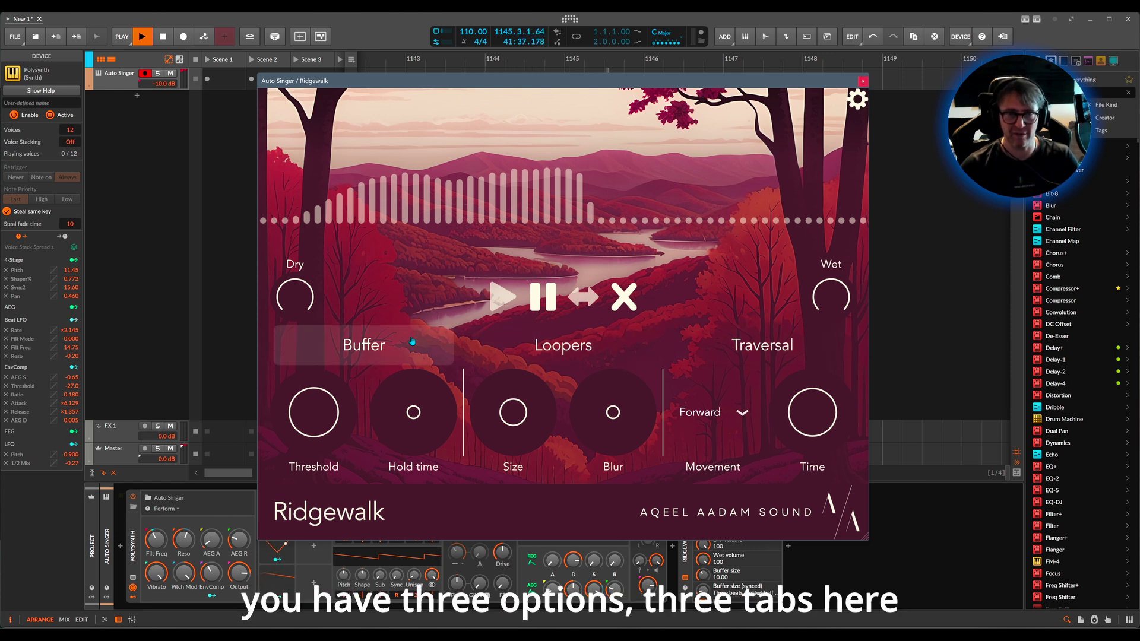
Look through the Buffer, Loopers and Traversal settings, ending on the Buffer section.
click(364, 347)
click(550, 350)
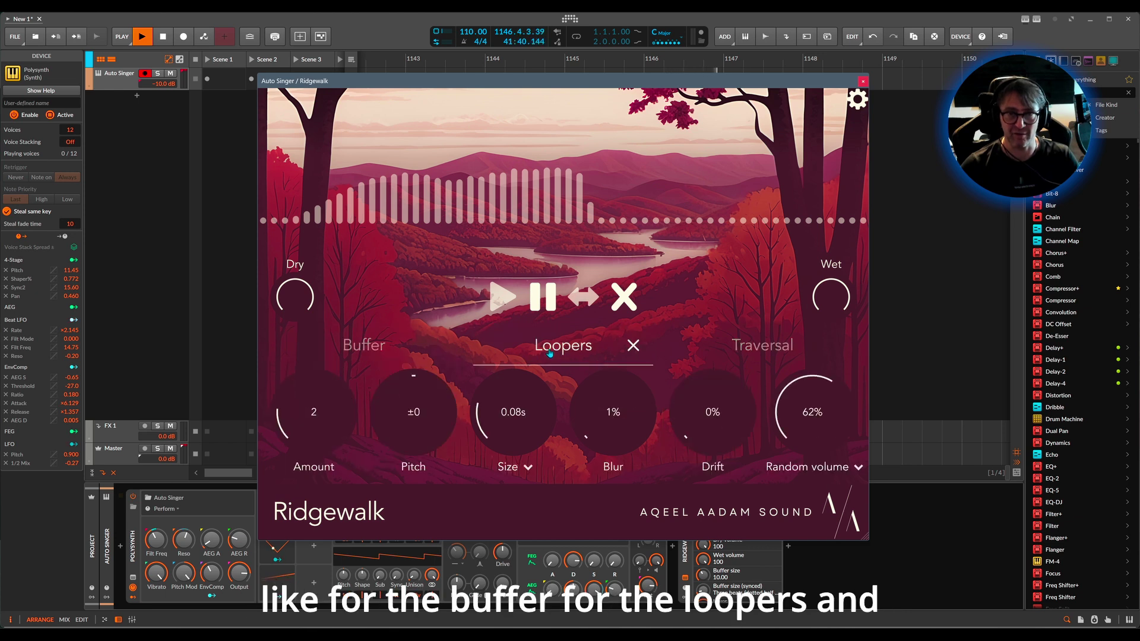
click(756, 351)
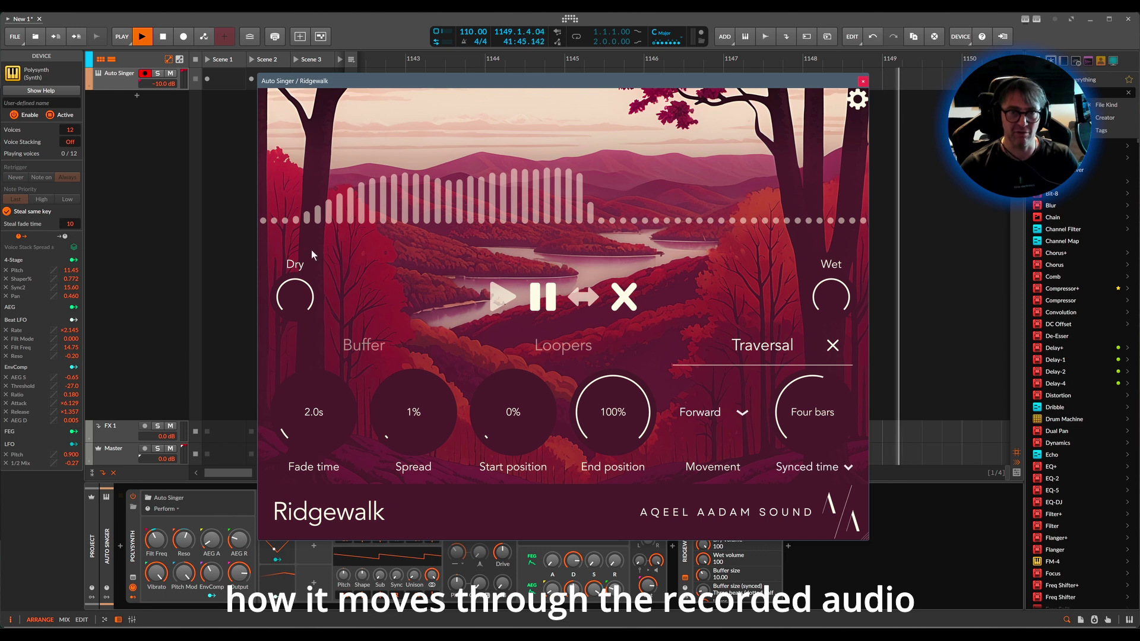
click(373, 350)
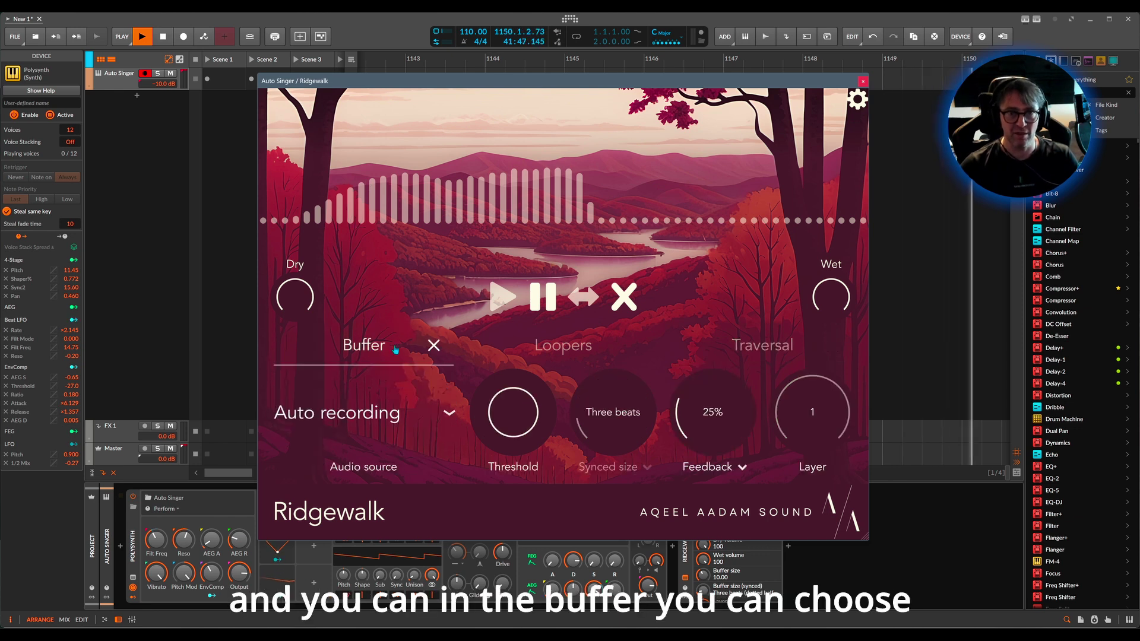
Try Classic recording and File import as the buffer's audio source and return it to Auto recording.
click(362, 424)
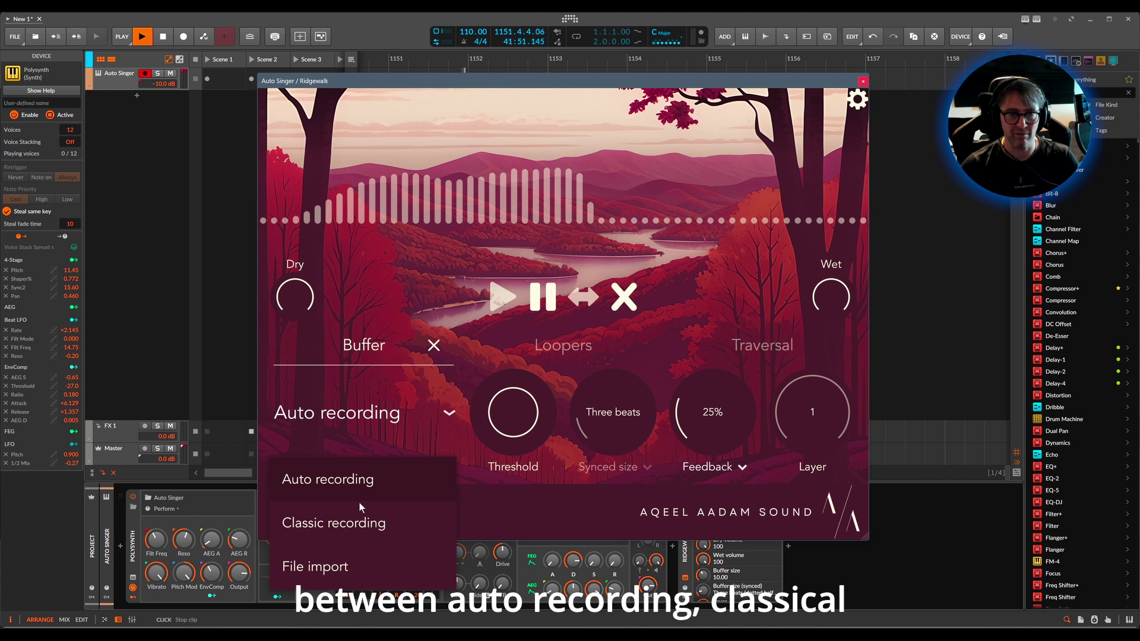
click(349, 526)
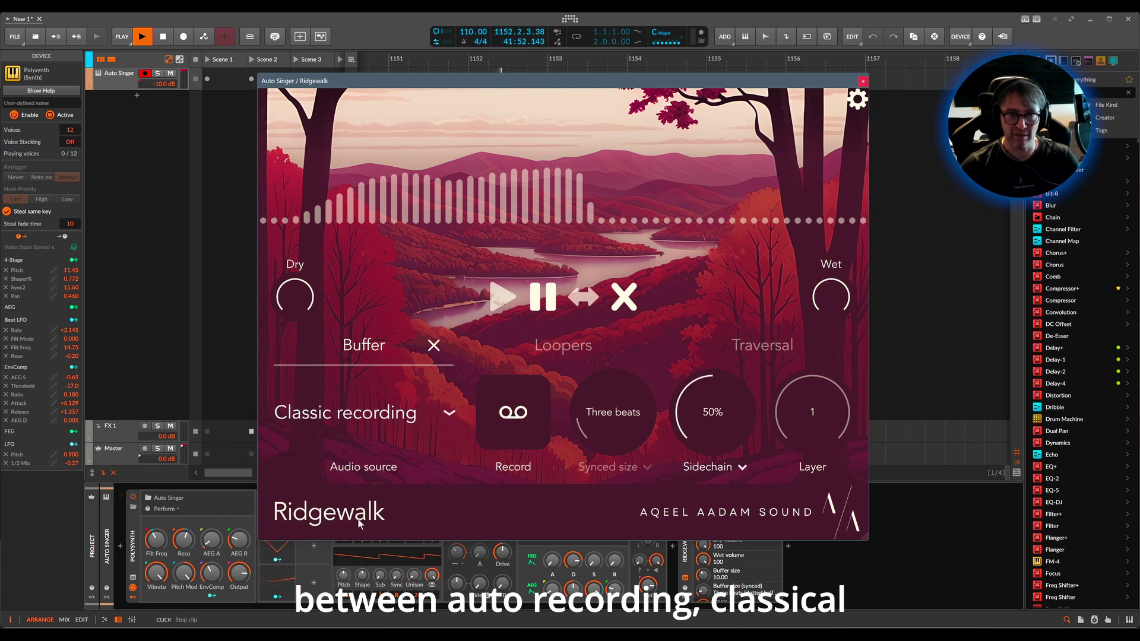
click(348, 418)
click(367, 577)
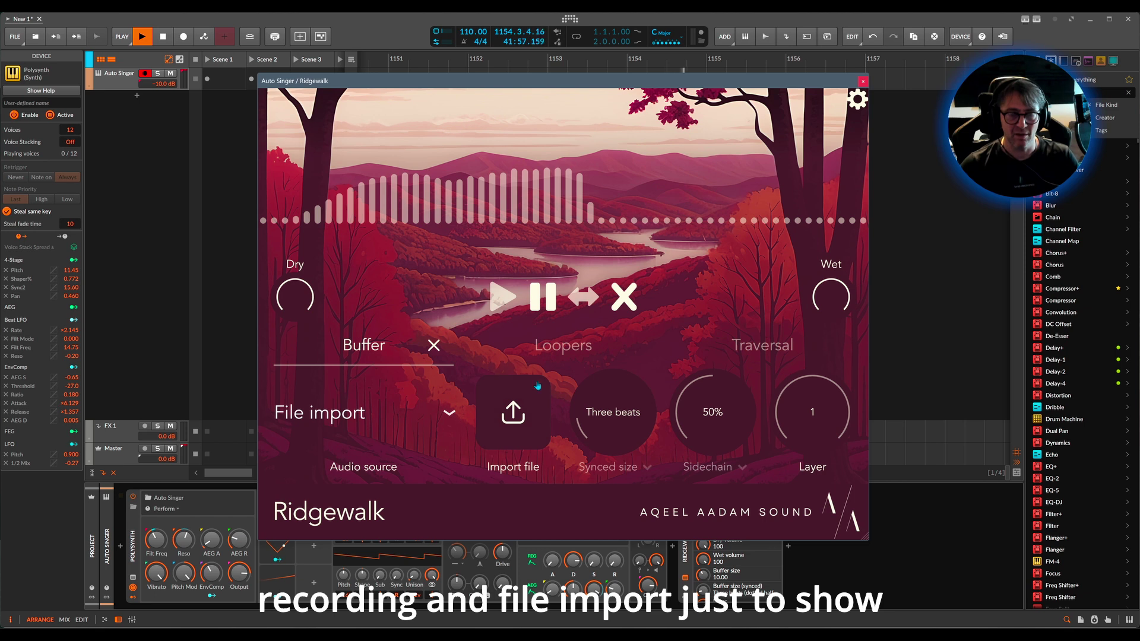
click(336, 417)
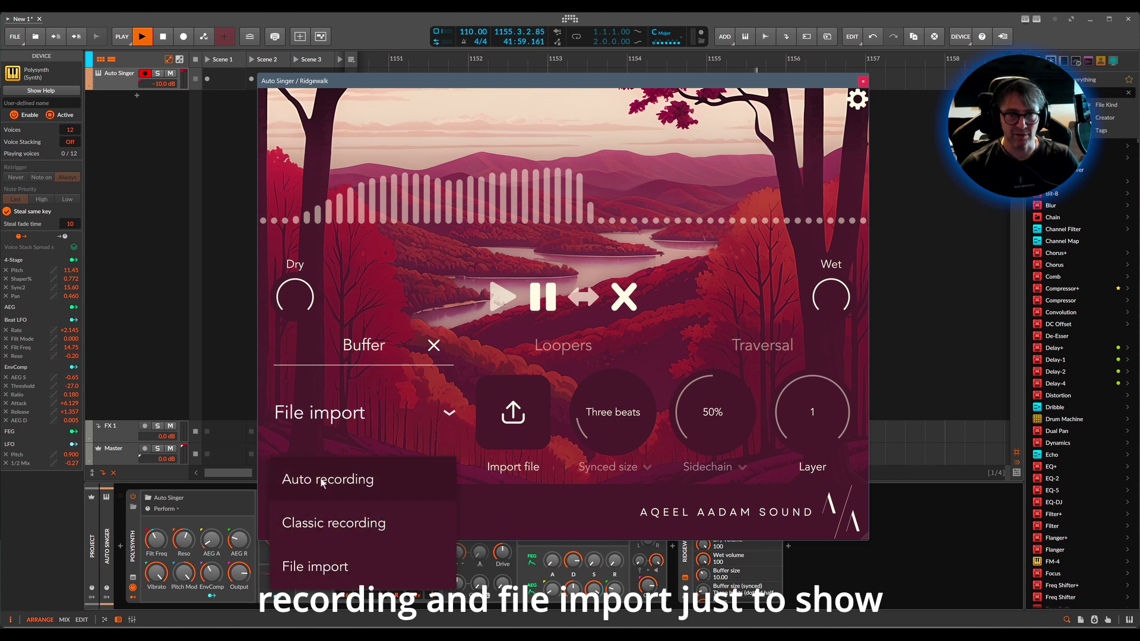
click(357, 482)
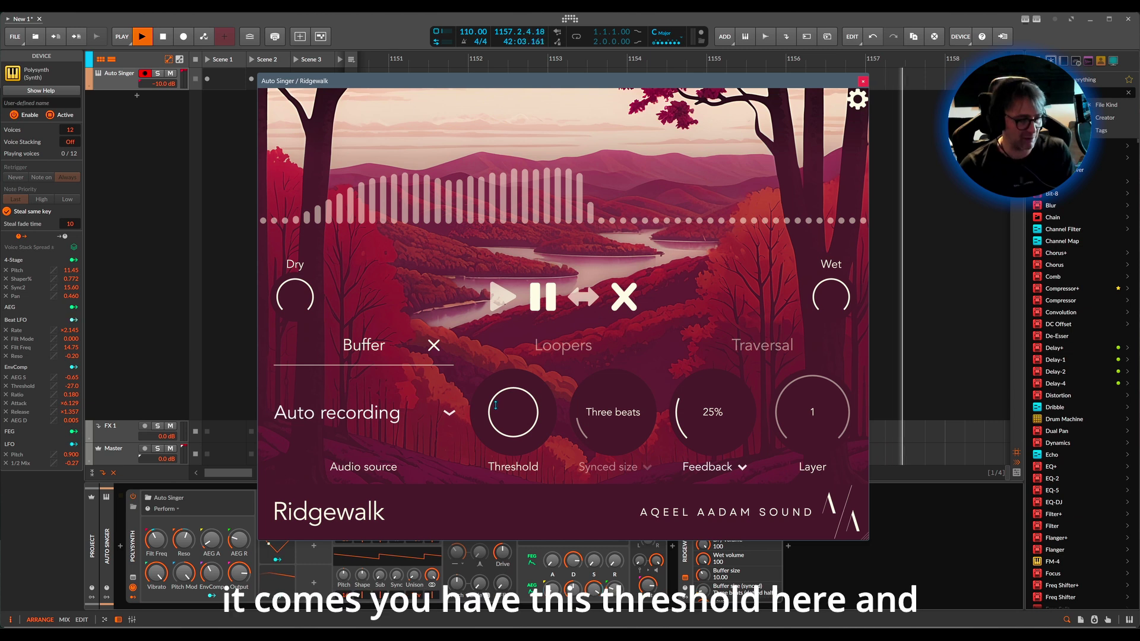
Raise the auto-recording threshold to 0 dB, check its description, and lower it below the input level to trigger recording.
mouse_move(496, 402)
mouse_down()
mouse_move(505, 480)
mouse_move(508, 403)
mouse_up()
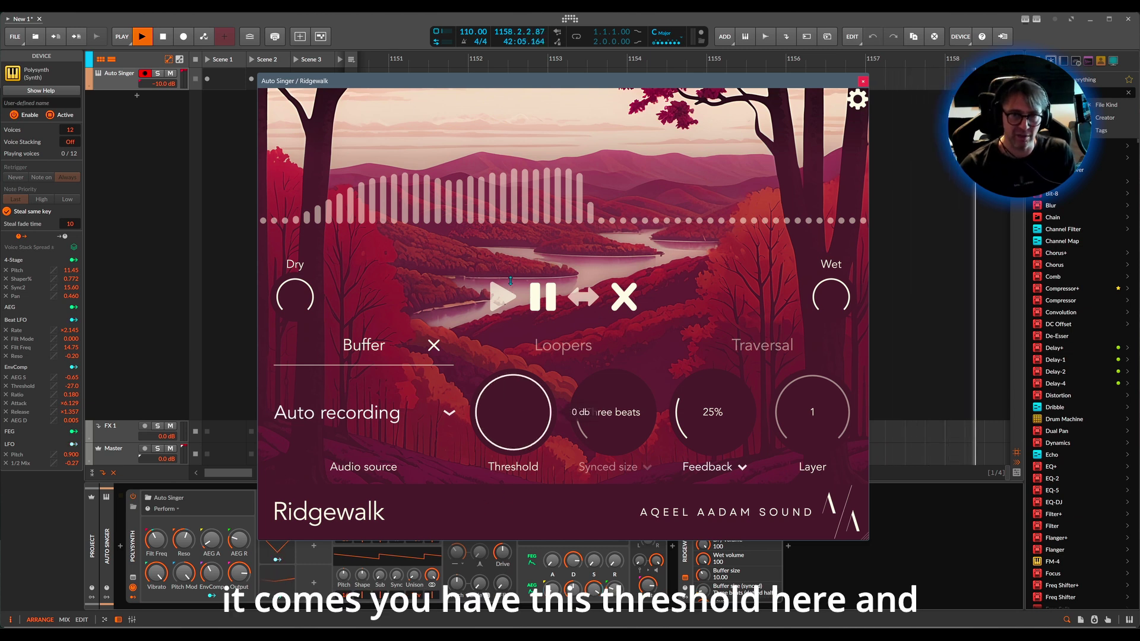
mouse_move(537, 387)
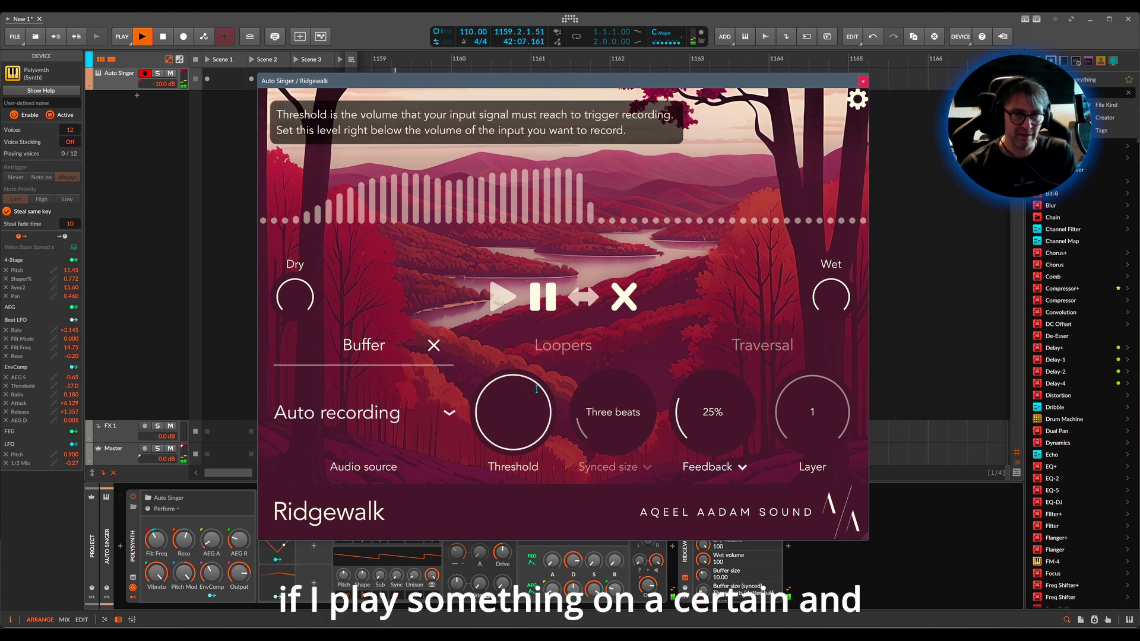
drag(529, 388, 516, 407)
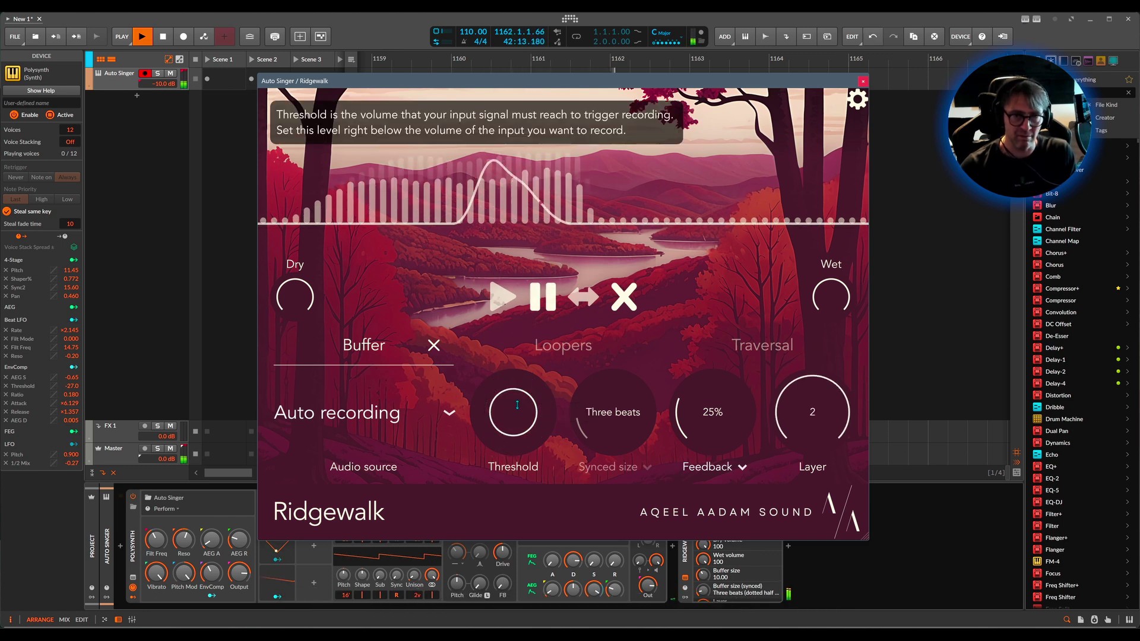
Look over the Loopers and Traversal settings and clear the recorded audio from the buffer.
click(434, 344)
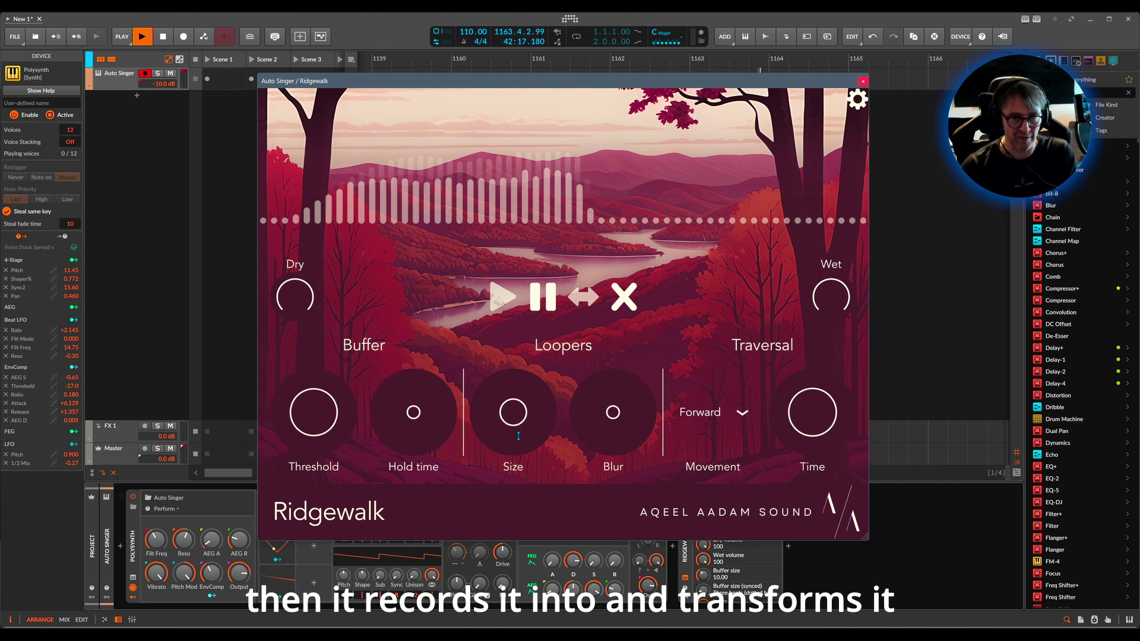
click(563, 345)
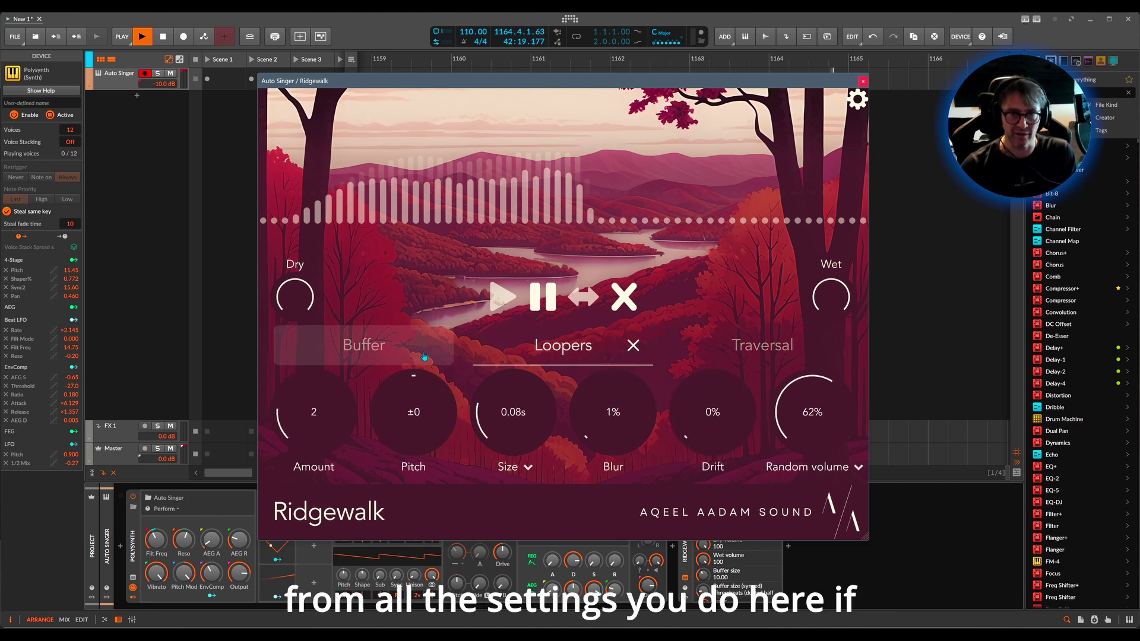
click(364, 345)
click(734, 355)
click(364, 345)
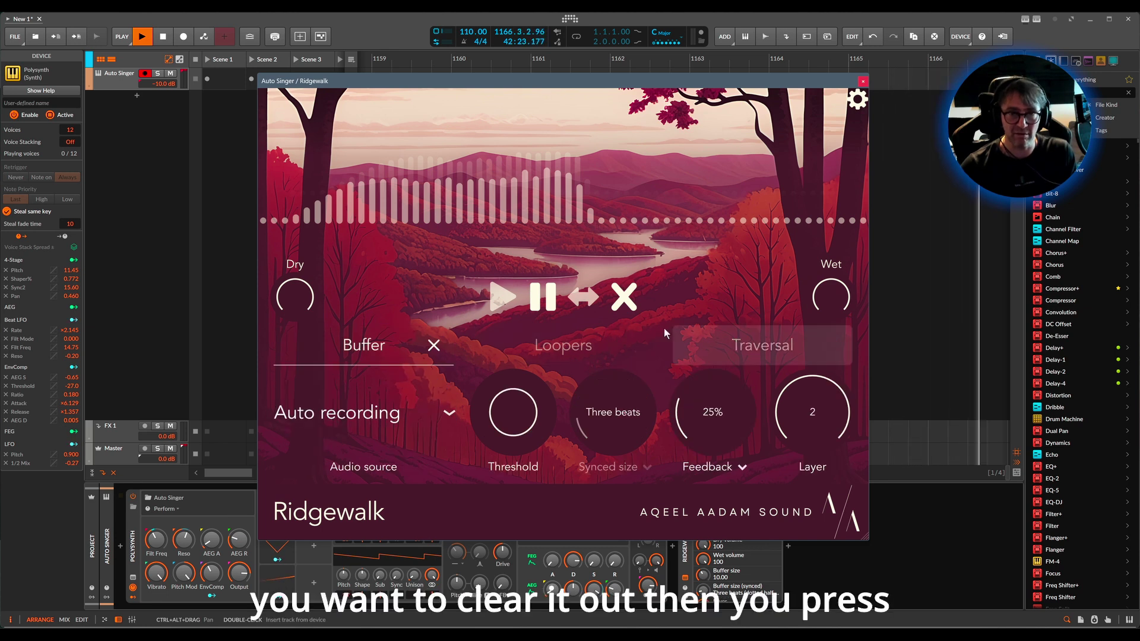
click(626, 299)
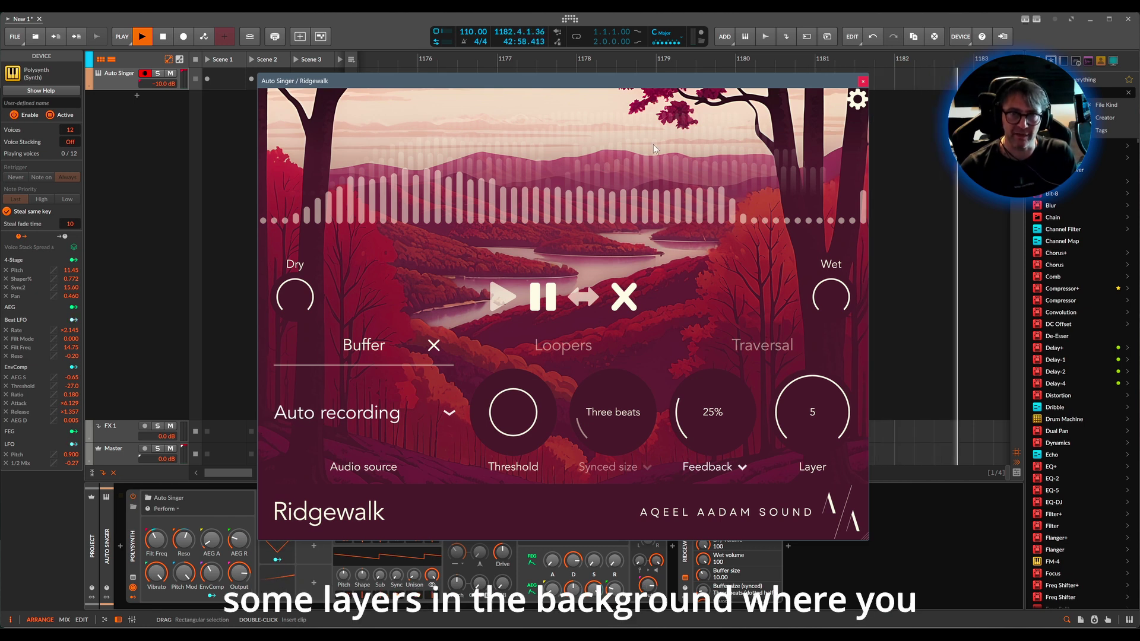
Switch the buffer to a lower recorded layer with the Layer setting.
click(434, 345)
click(389, 348)
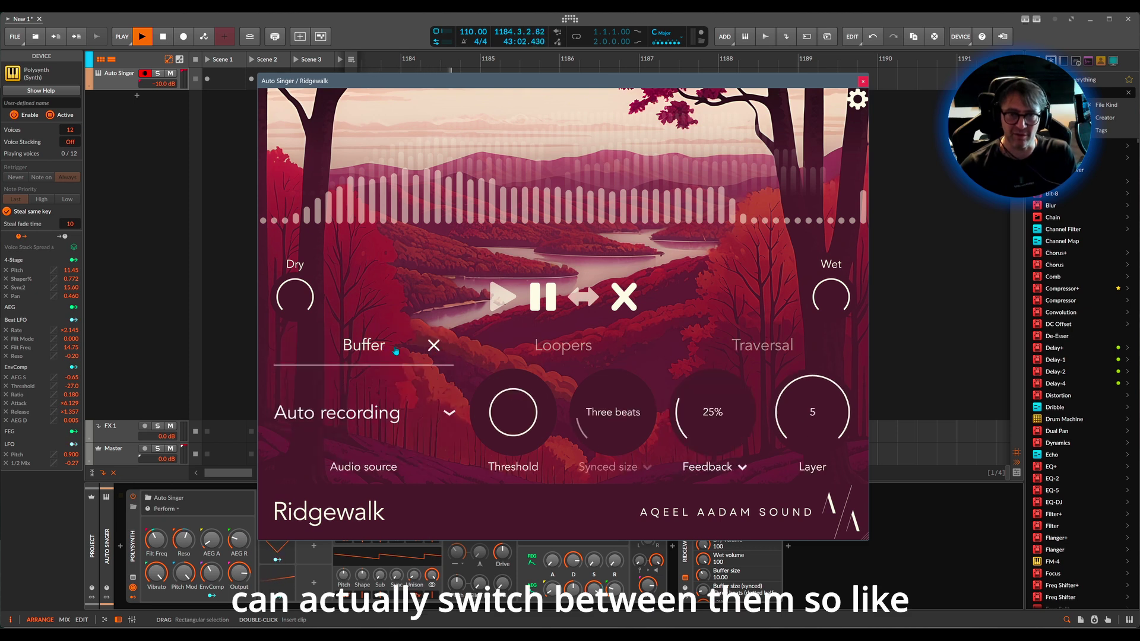
drag(810, 444, 794, 522)
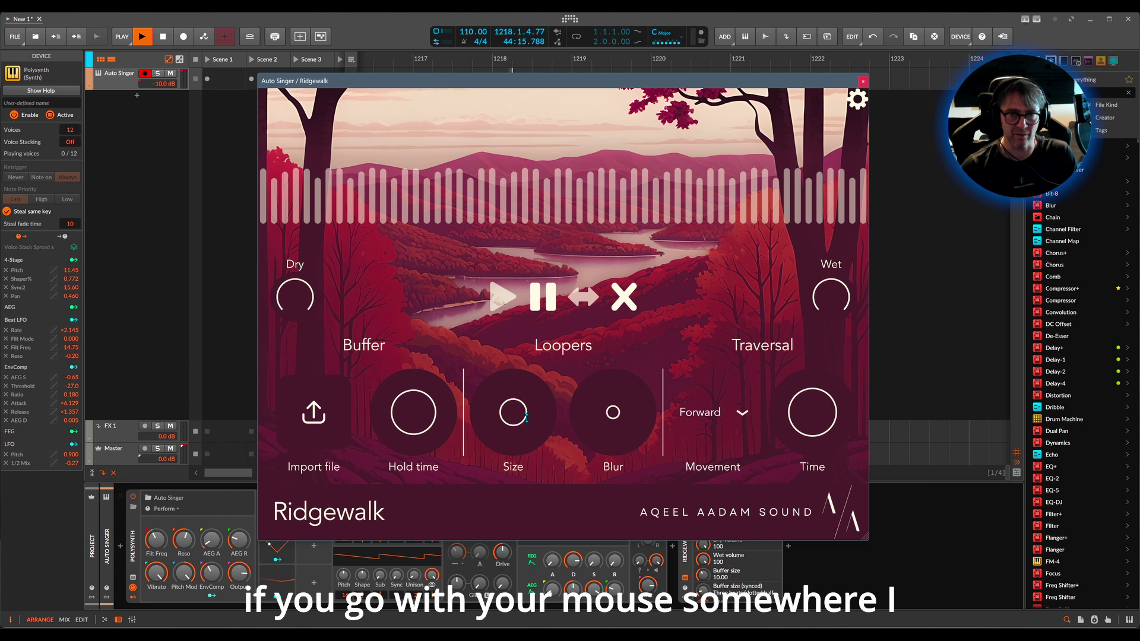
Read the built-in descriptions of the Size, Import file, Synced time and Hold time controls.
mouse_move(521, 399)
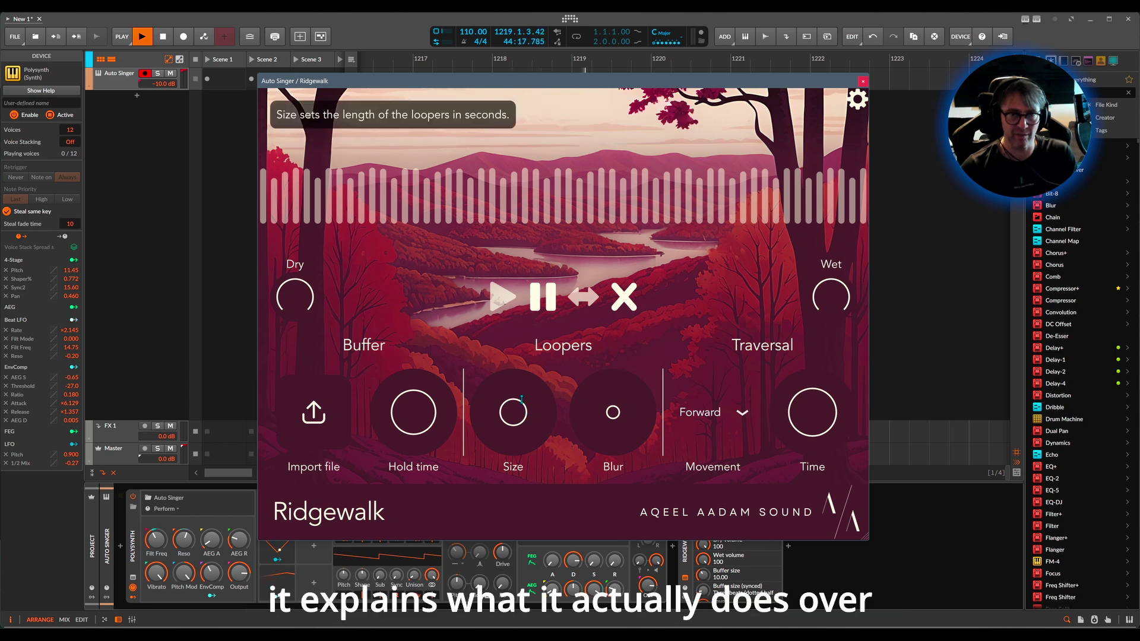
mouse_move(390, 423)
mouse_move(337, 422)
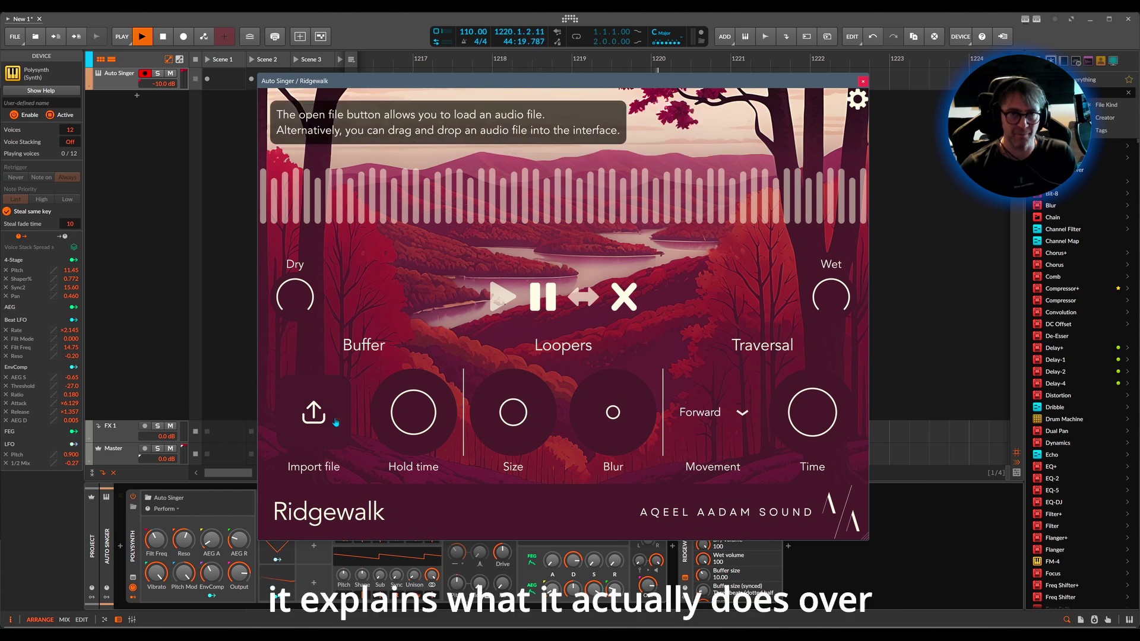
mouse_move(783, 411)
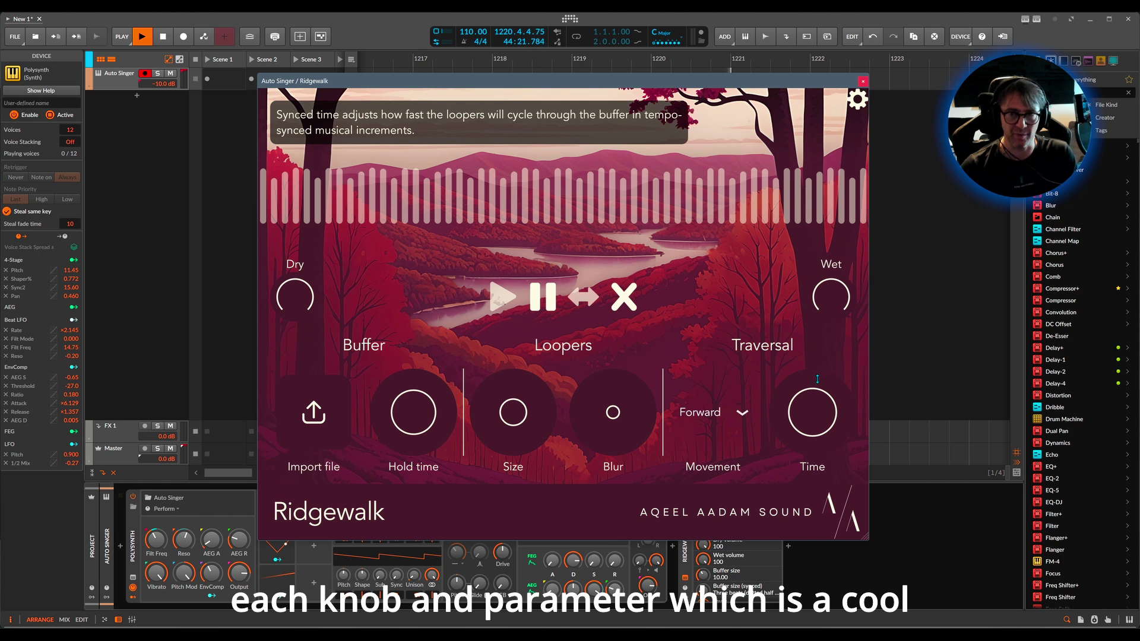
mouse_move(828, 289)
mouse_move(434, 409)
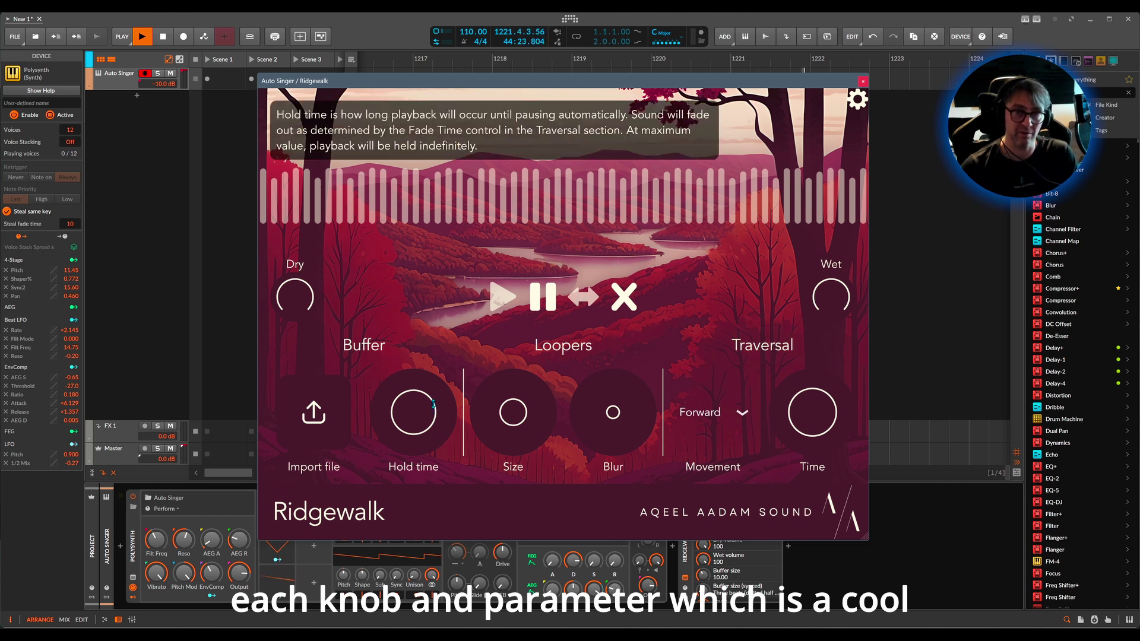
mouse_move(519, 347)
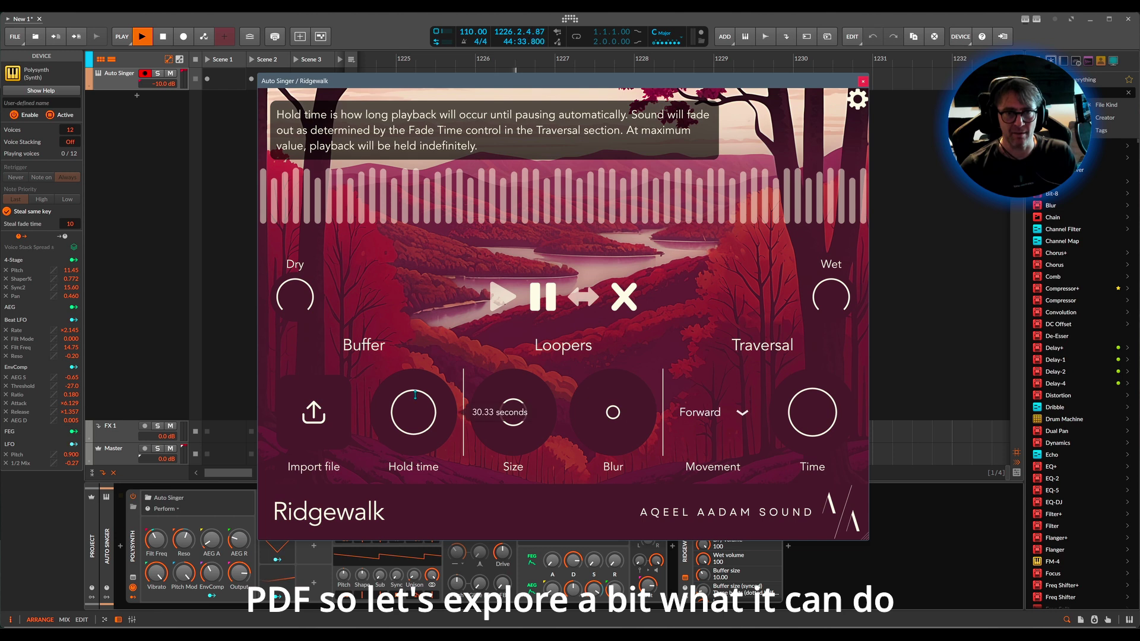
Shorten the hold time and briefly check the Buffer section before returning to the overview.
drag(416, 395, 404, 477)
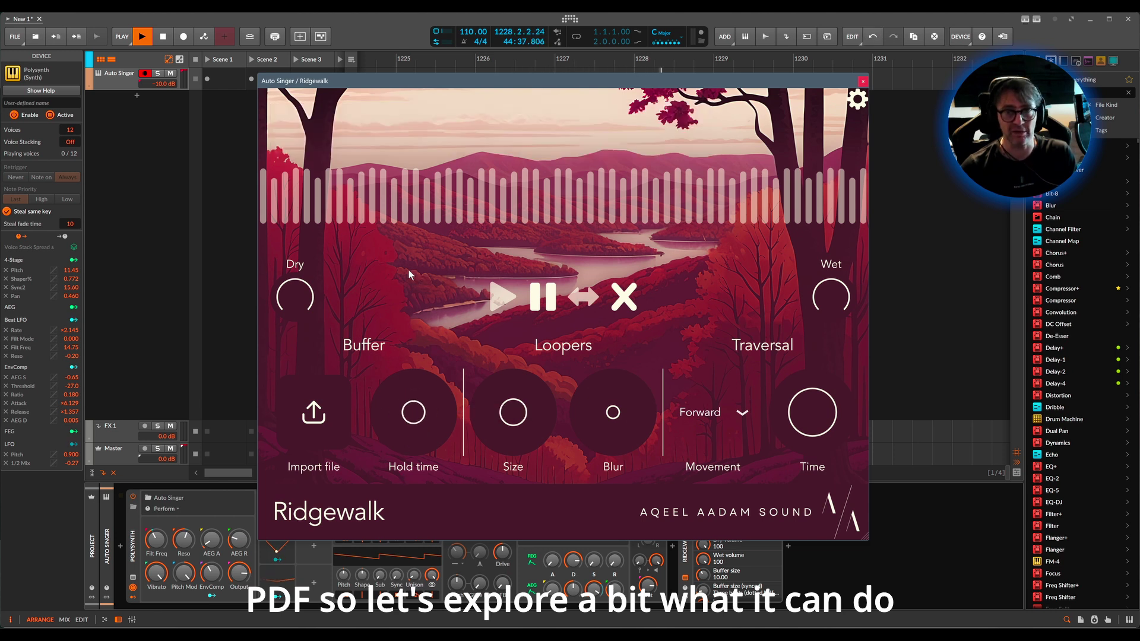
click(405, 348)
click(373, 349)
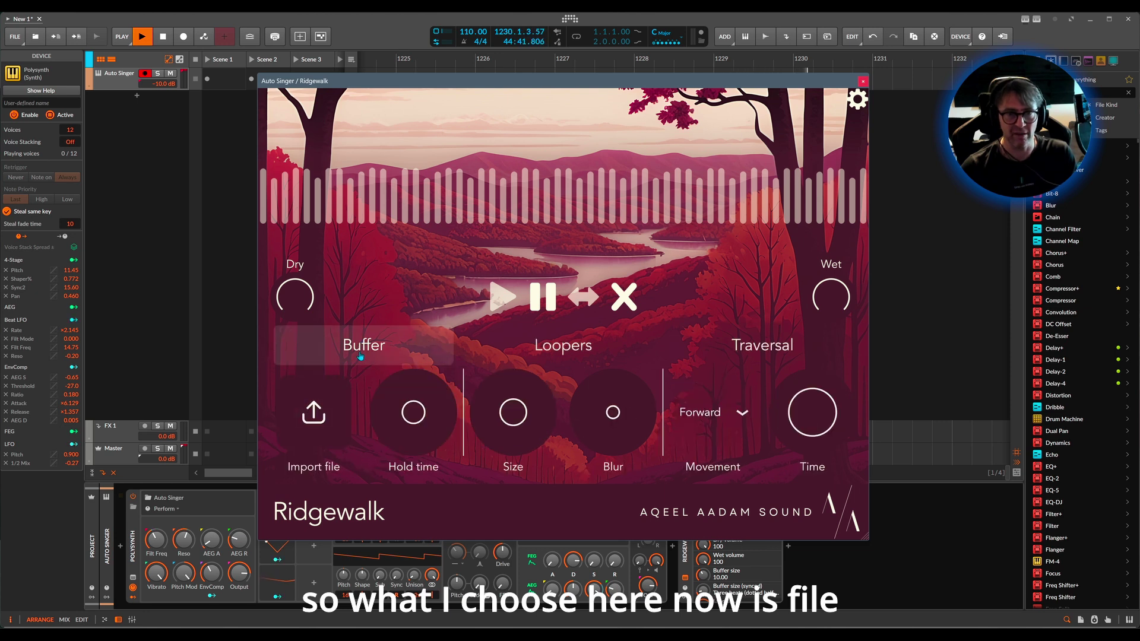
click(368, 347)
click(433, 345)
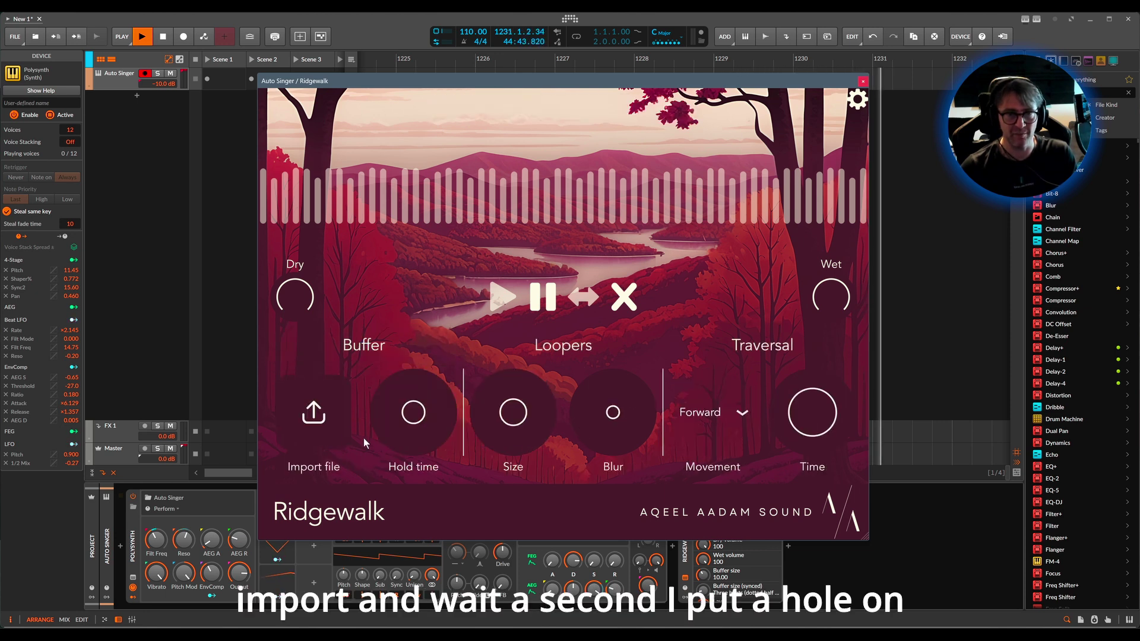
Set the hold time to Infinite and import the 003(b) Drum Beat 123bpm loop into the buffer.
click(314, 413)
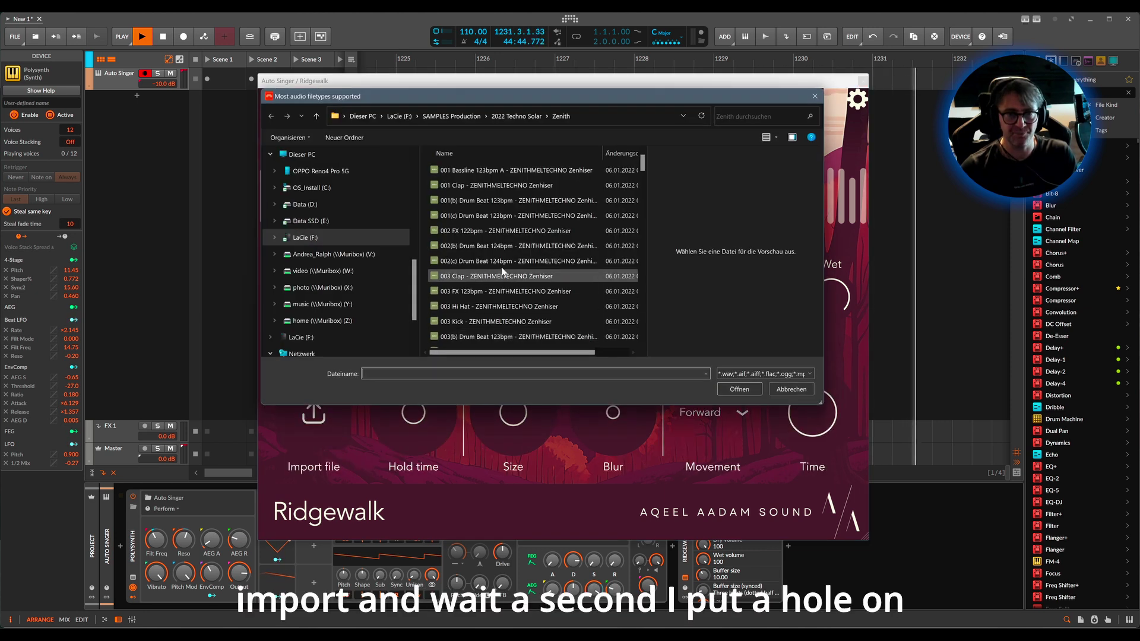
double_click(535, 337)
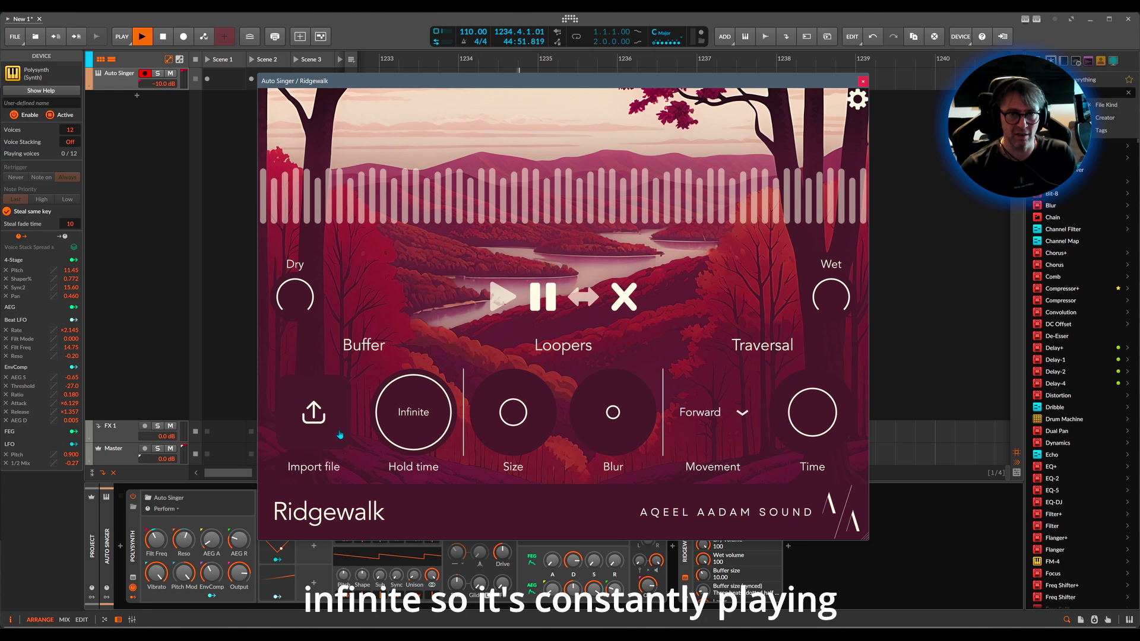
click(314, 412)
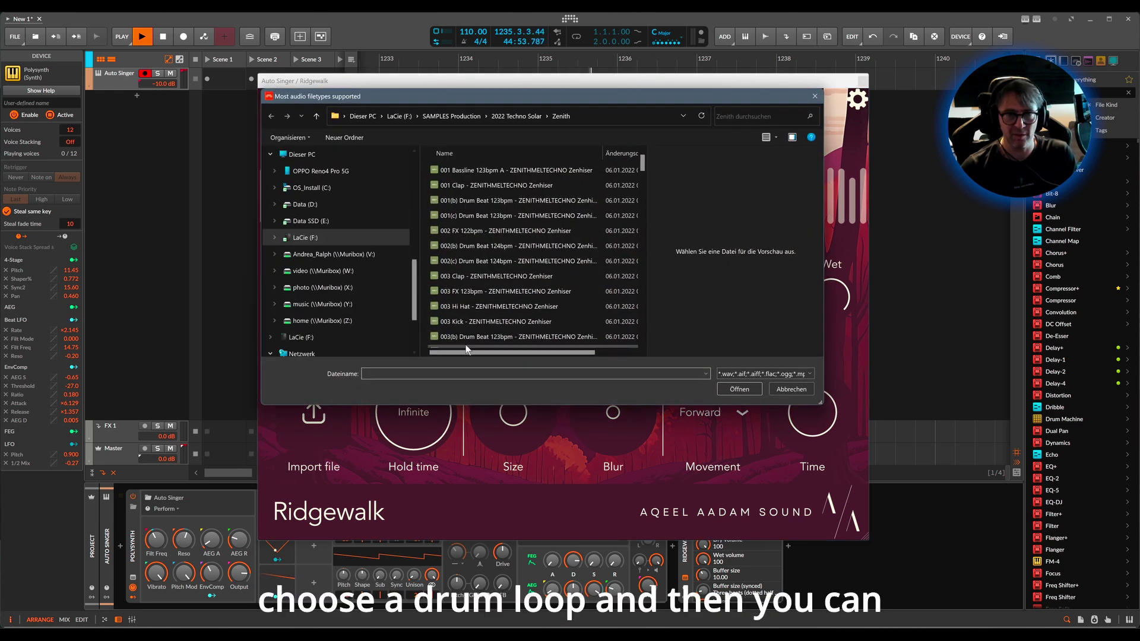
double_click(498, 337)
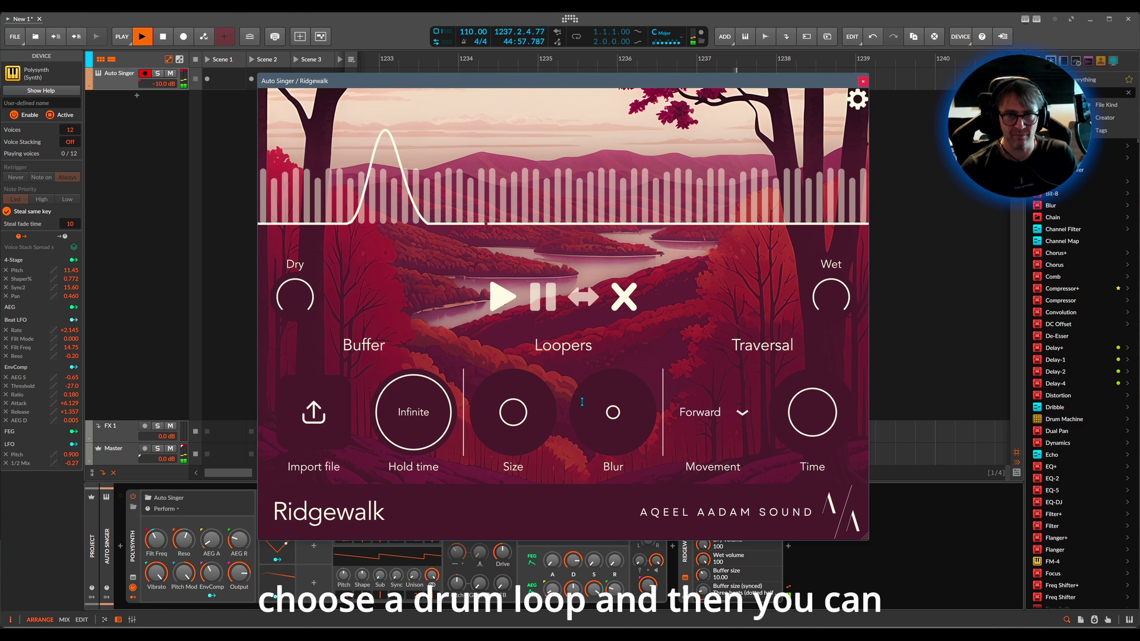
Shorten the looper size to about 0.03 seconds and increase the blur.
drag(521, 409, 523, 446)
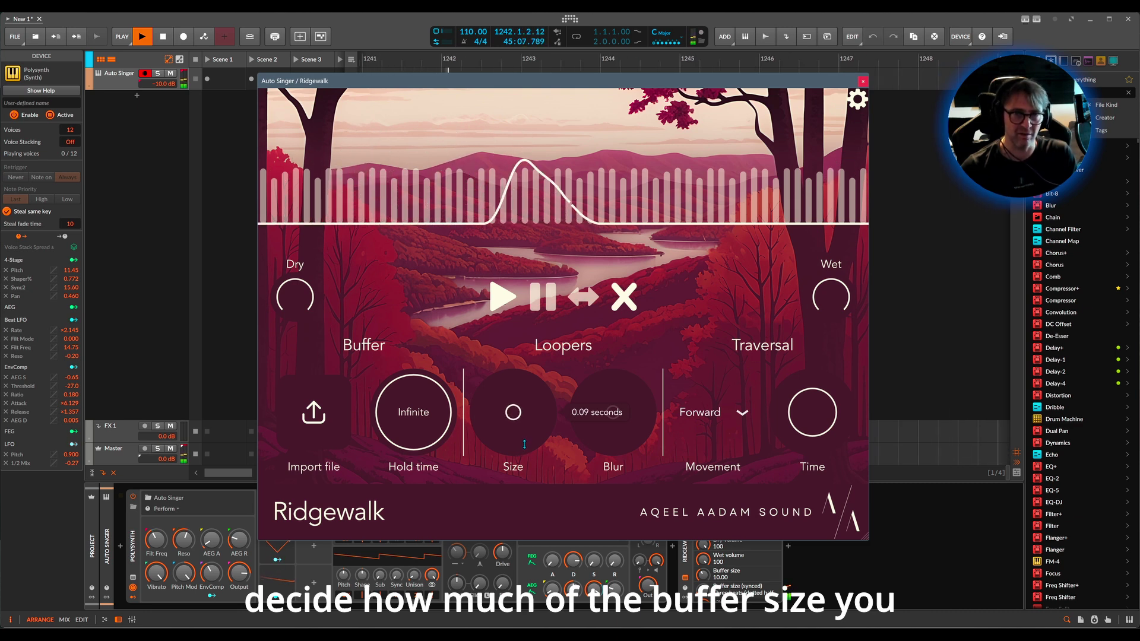
drag(524, 444, 524, 447)
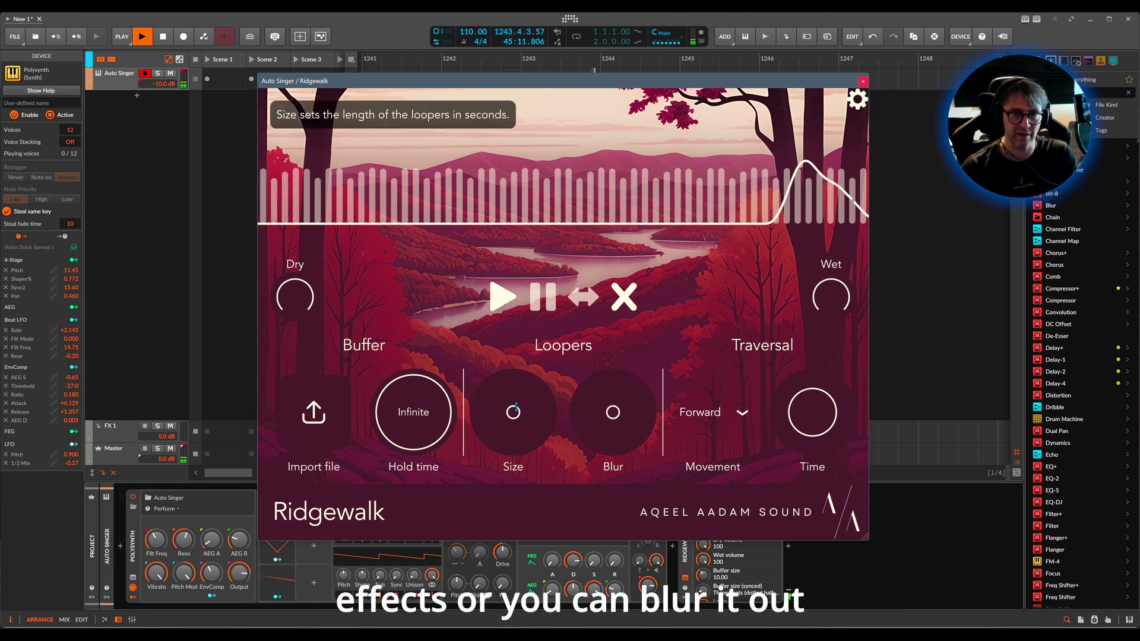
mouse_move(612, 412)
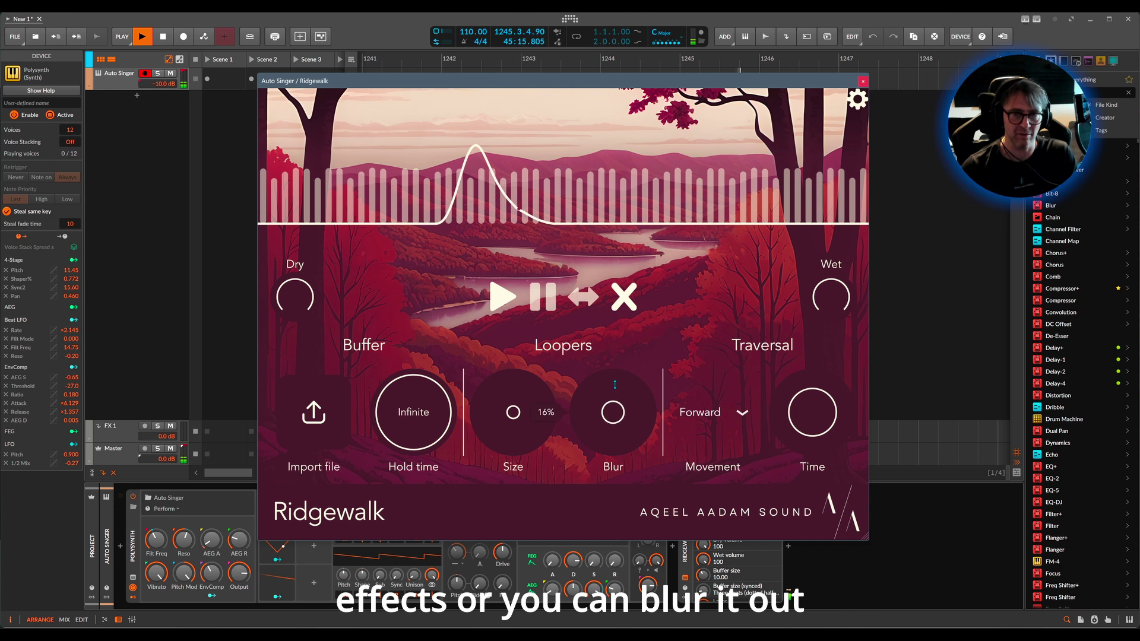
mouse_move(616, 371)
mouse_down()
mouse_move(619, 334)
mouse_move(617, 383)
mouse_up()
Set the looper movement to Ping-pong and open the Buffer section's settings.
click(742, 416)
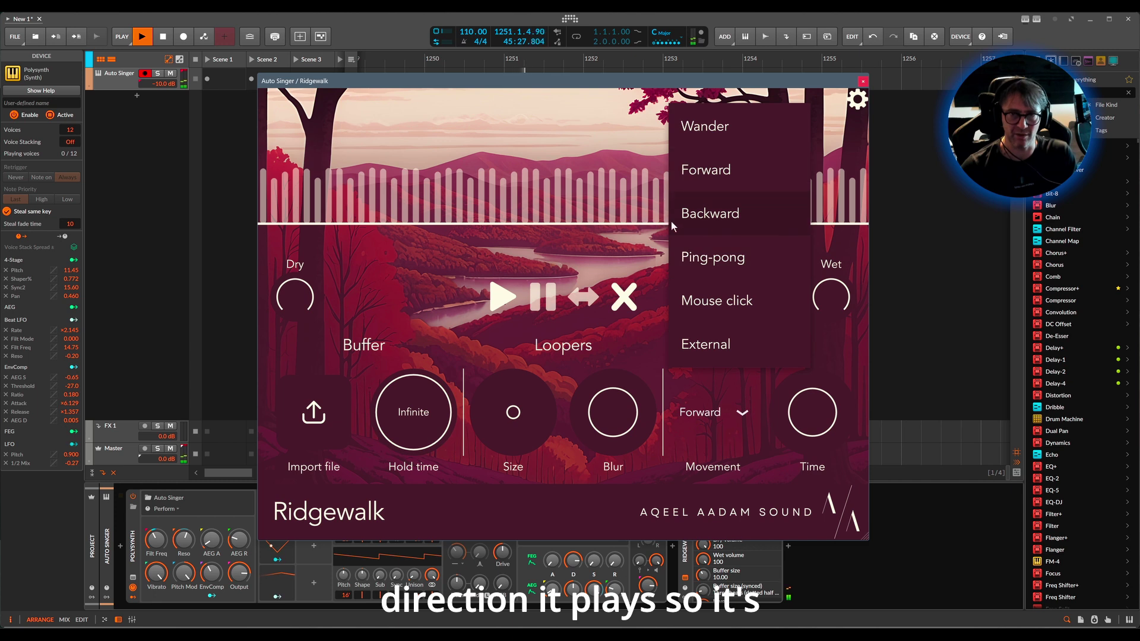
click(721, 262)
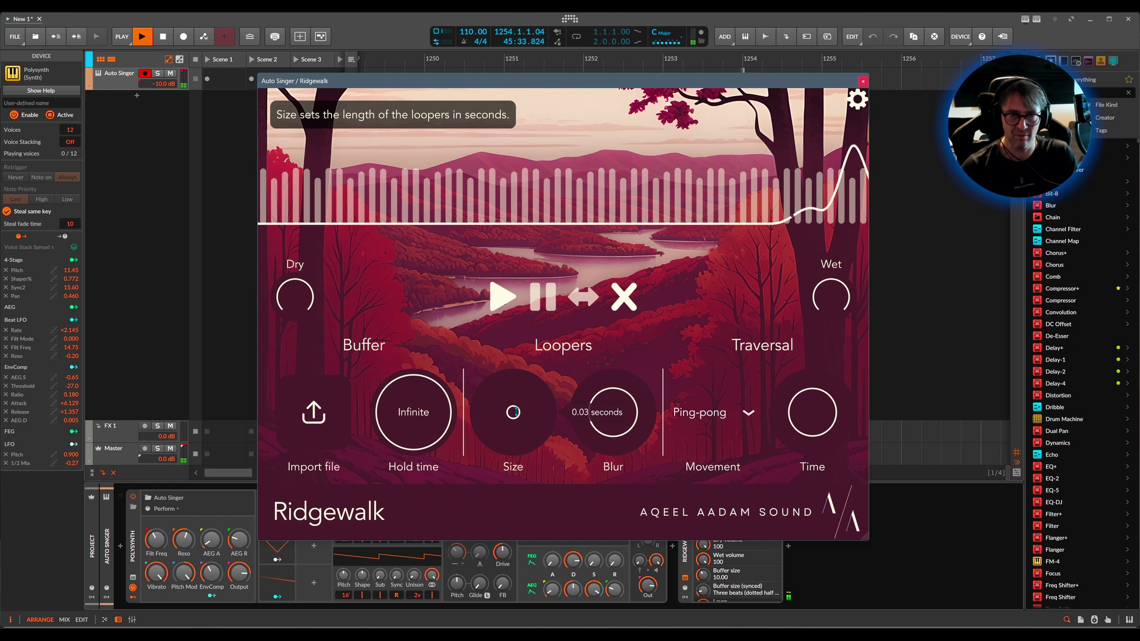
click(363, 345)
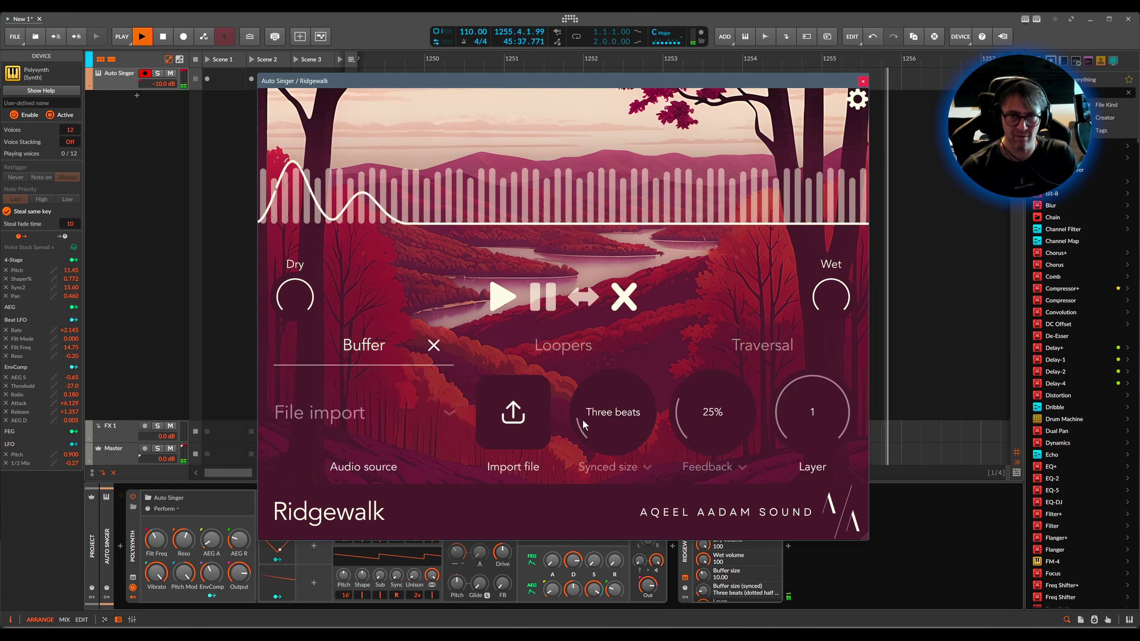
In the Loopers settings, set the pitch to +12, the blur to 80% and the drift to 16%.
click(564, 349)
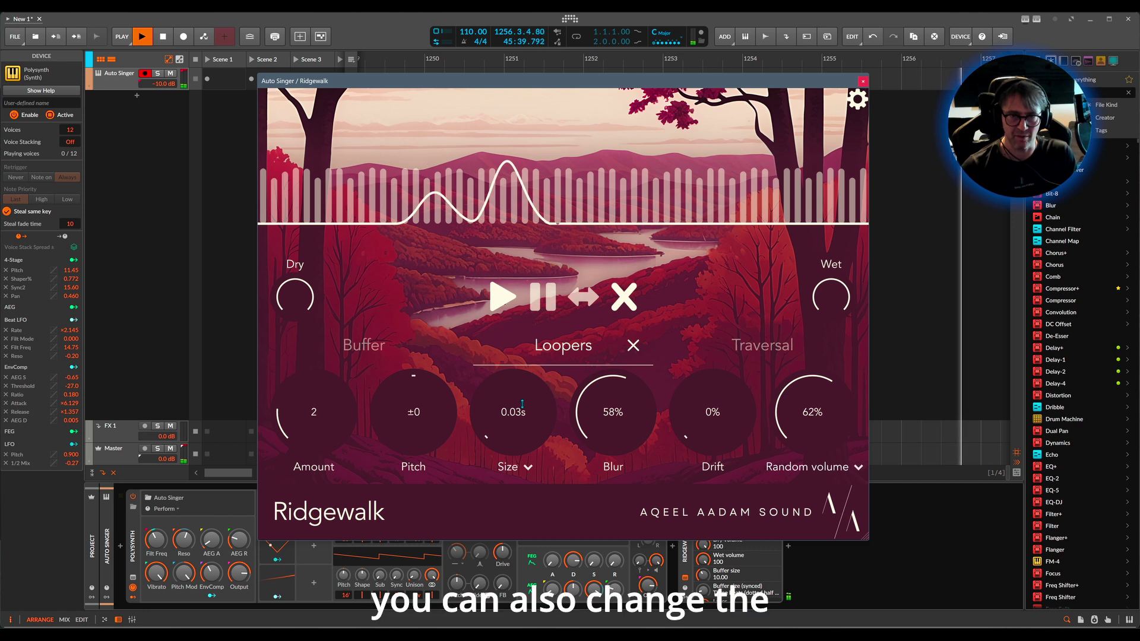
drag(600, 397, 588, 412)
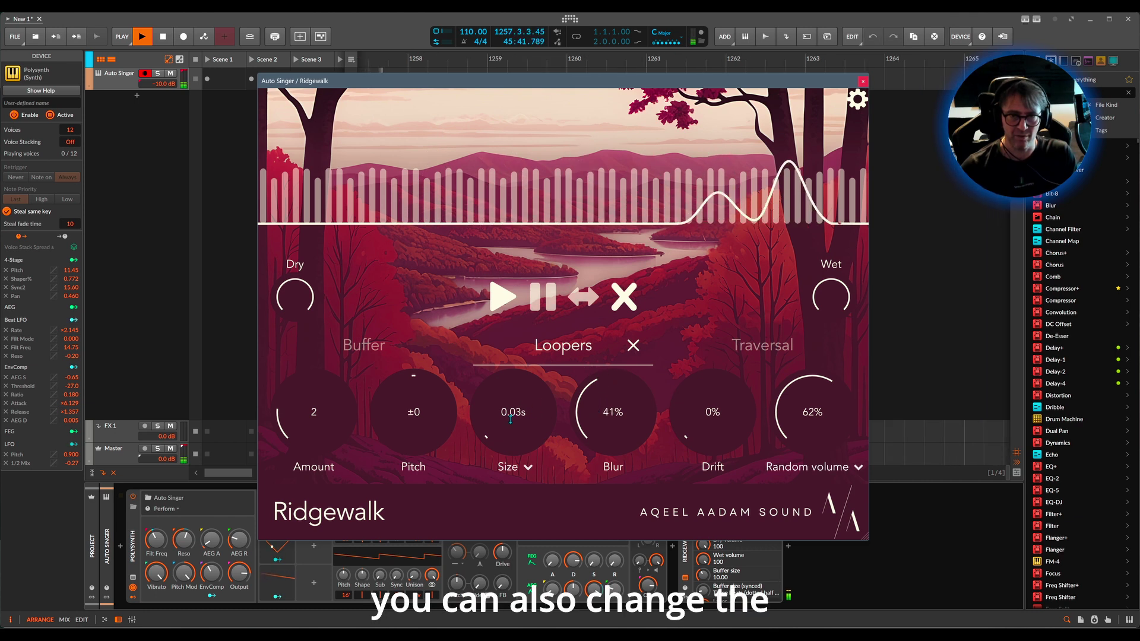
mouse_move(496, 414)
mouse_down()
mouse_move(505, 352)
mouse_move(498, 397)
mouse_up()
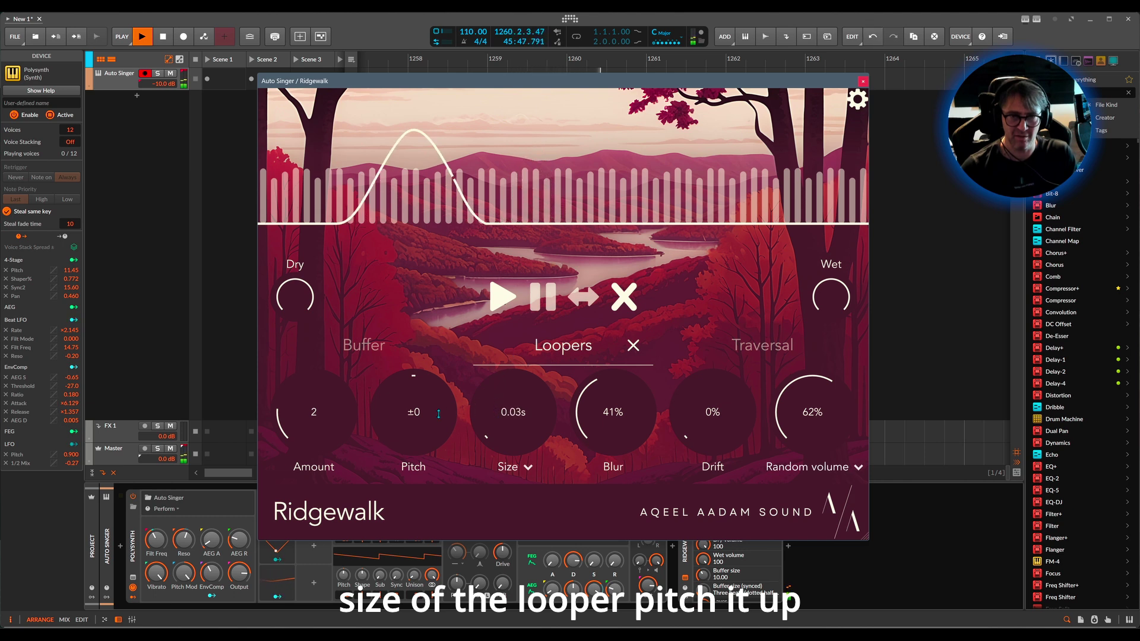
drag(418, 377, 420, 363)
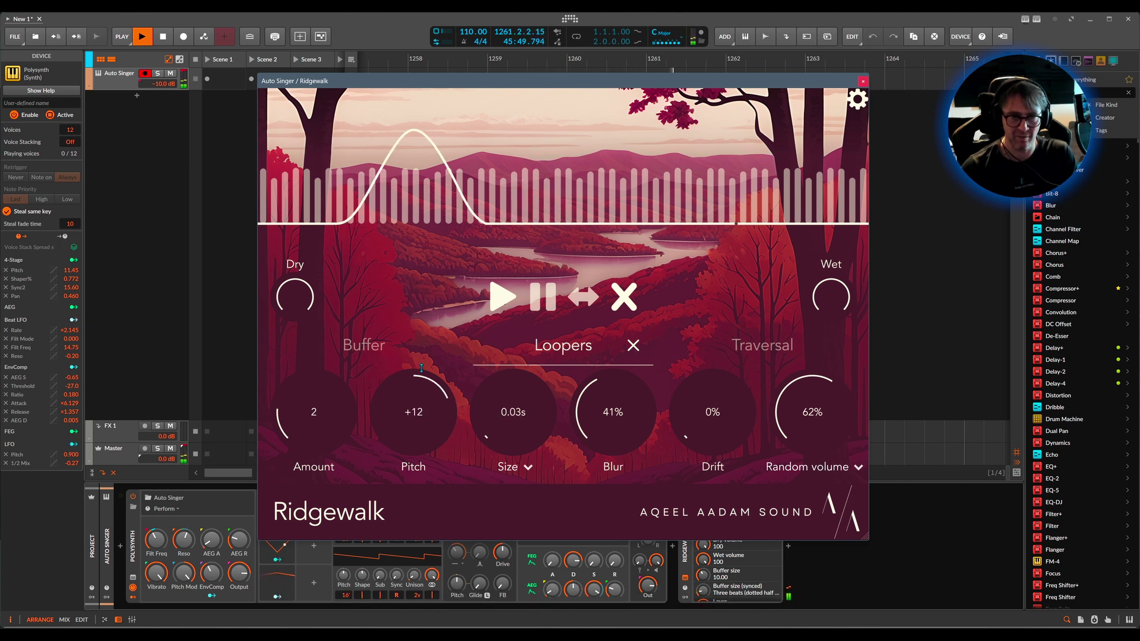
drag(600, 417, 618, 357)
drag(705, 421, 704, 396)
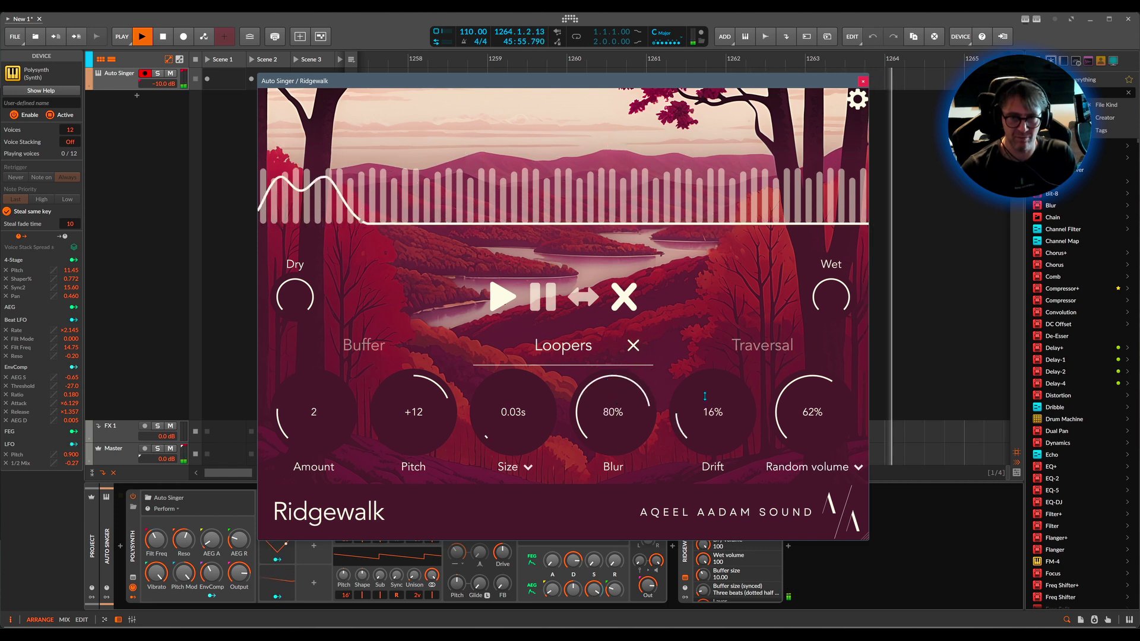
In the Traversal settings, set the loopers' end position to 1% with a 0% start, and the spread to 56%.
click(763, 345)
drag(613, 411, 576, 560)
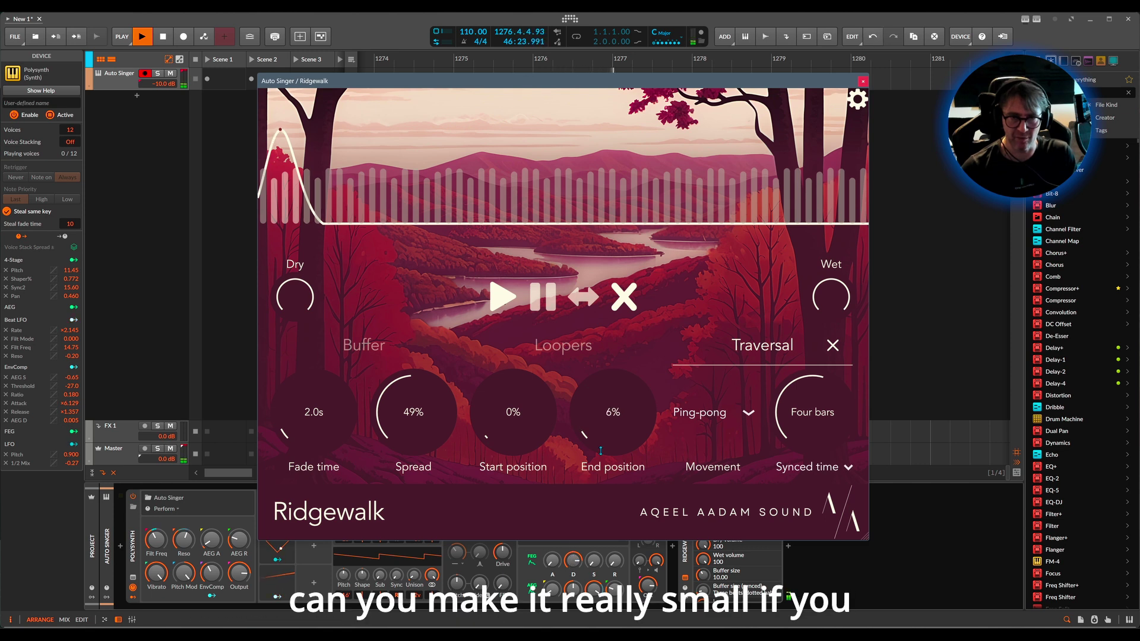
drag(605, 413, 606, 416)
drag(656, 394, 655, 381)
drag(515, 421, 516, 422)
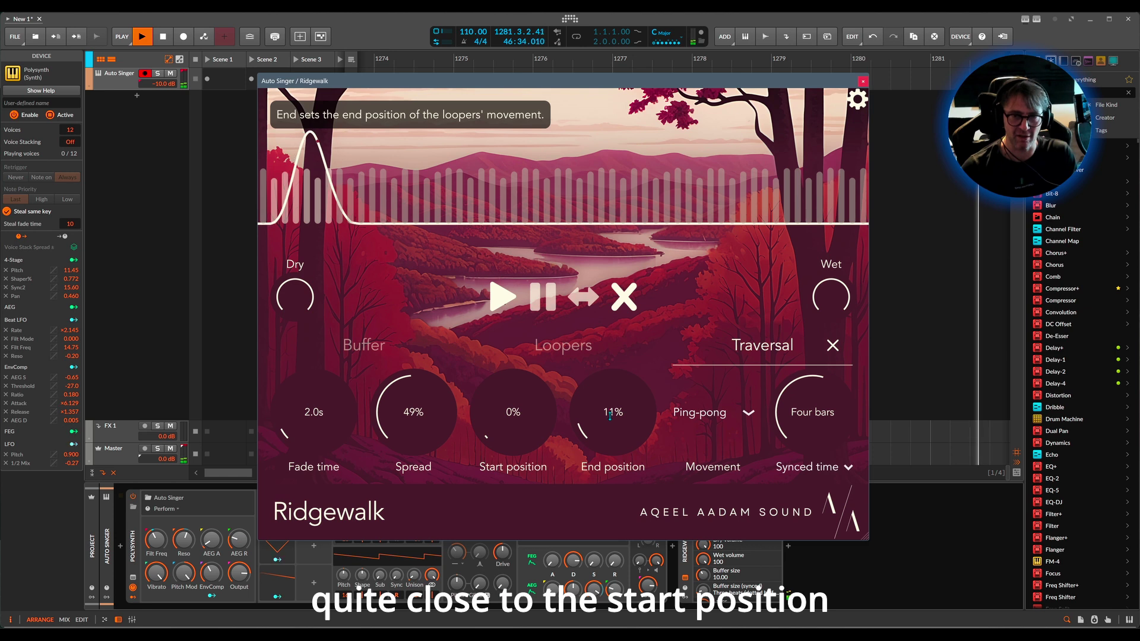
drag(614, 414, 611, 425)
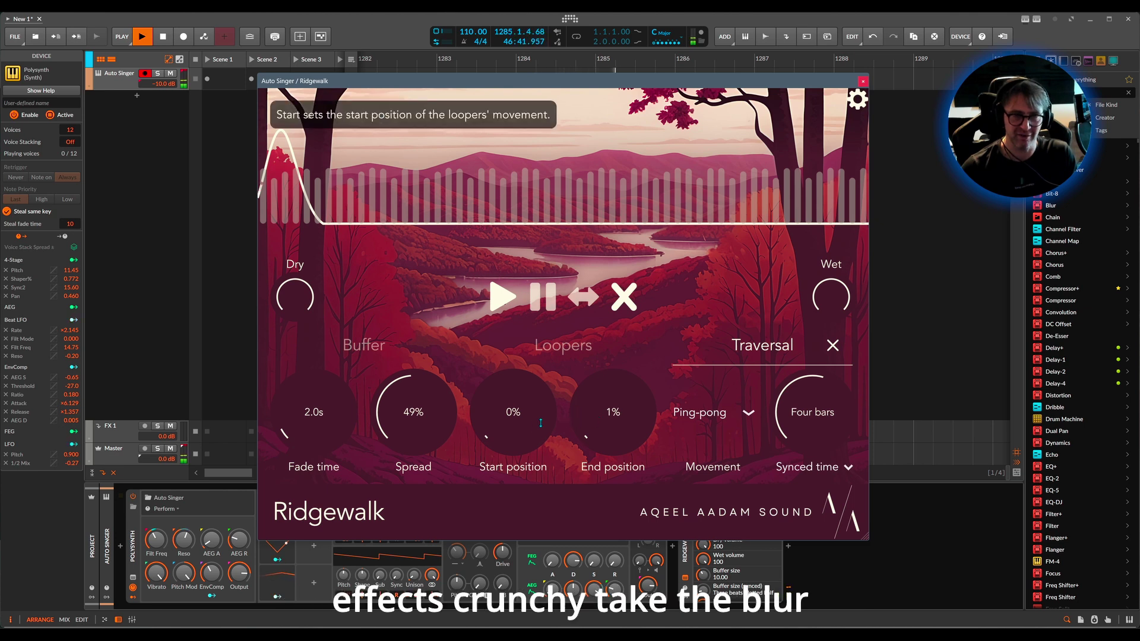
drag(437, 427, 429, 409)
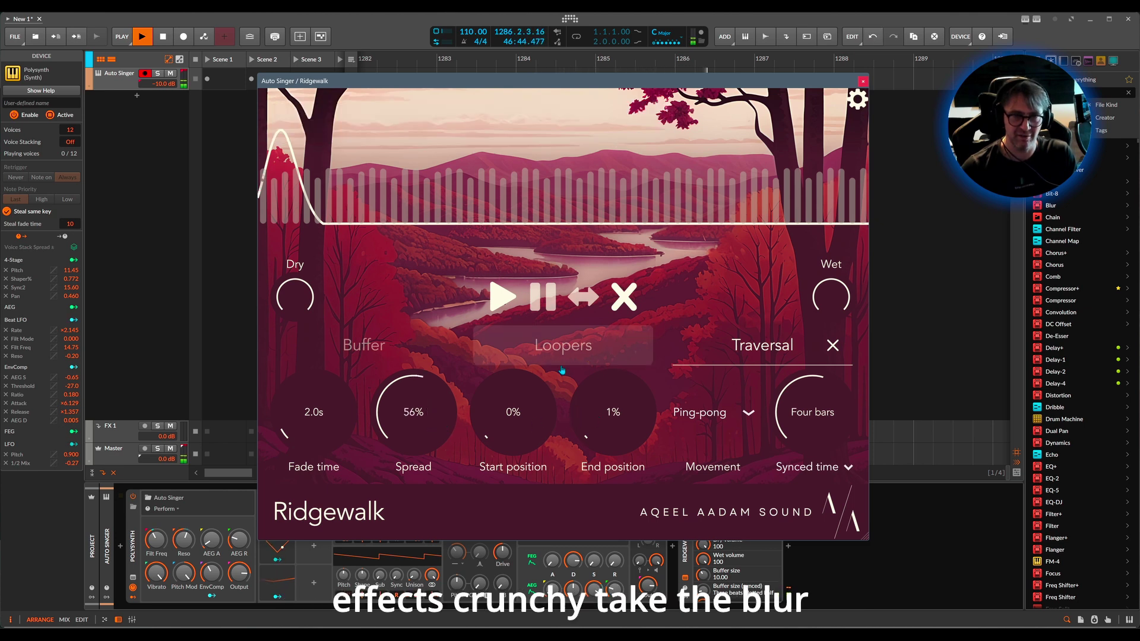
Increase the blur in the overview and set the traversal start position to 17% and end position to 19%.
click(832, 346)
drag(615, 391, 635, 302)
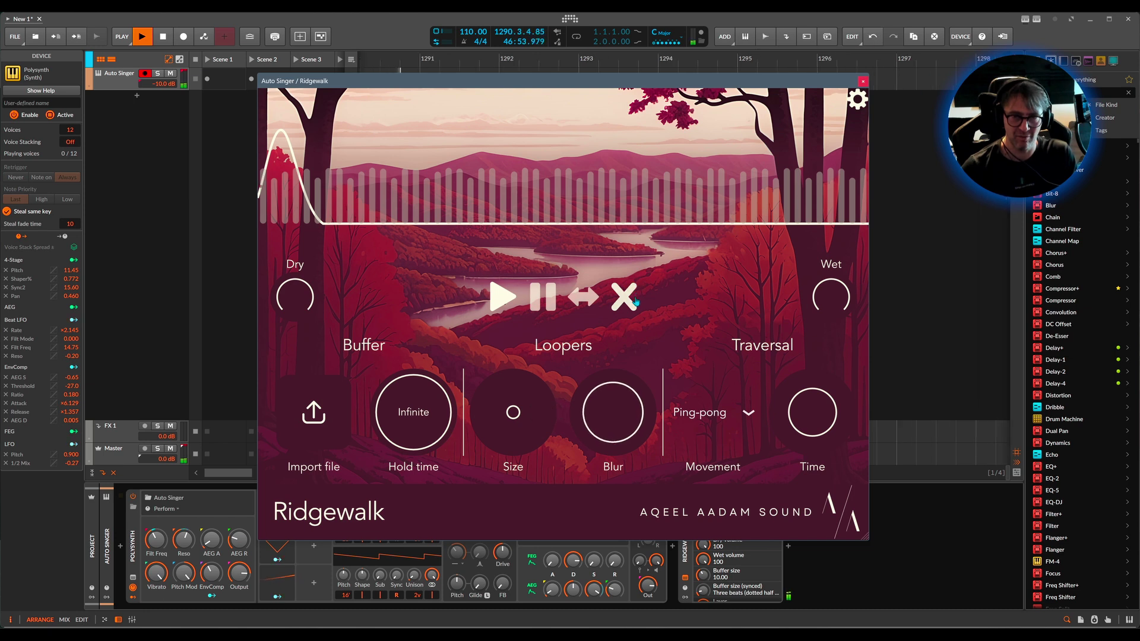
click(742, 345)
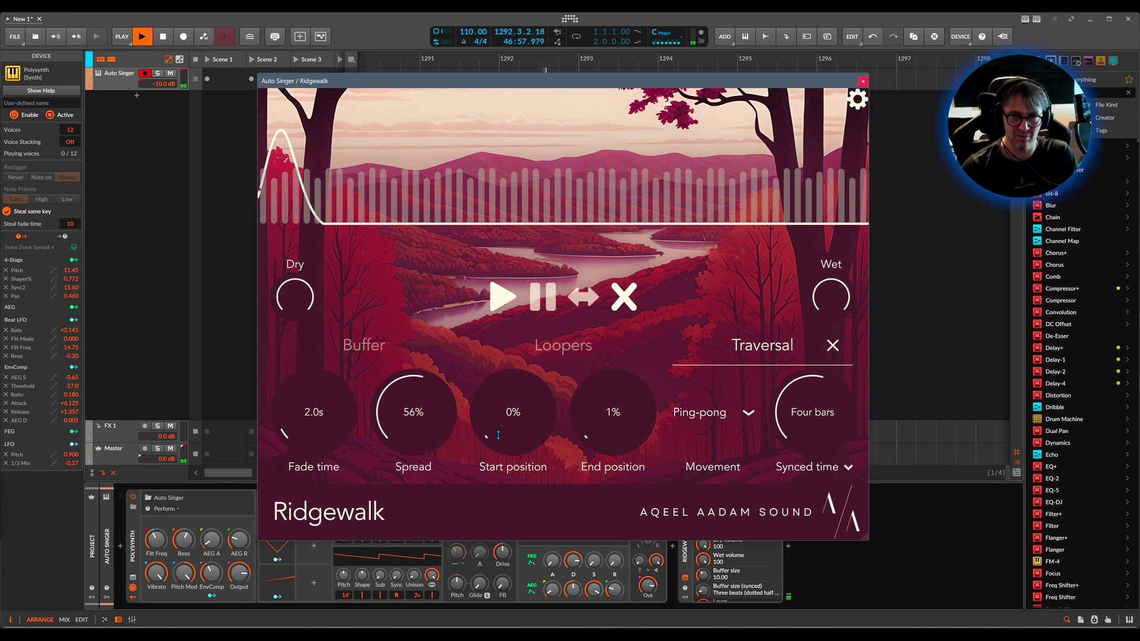
mouse_move(499, 427)
mouse_down()
mouse_move(502, 412)
mouse_move(502, 423)
mouse_up()
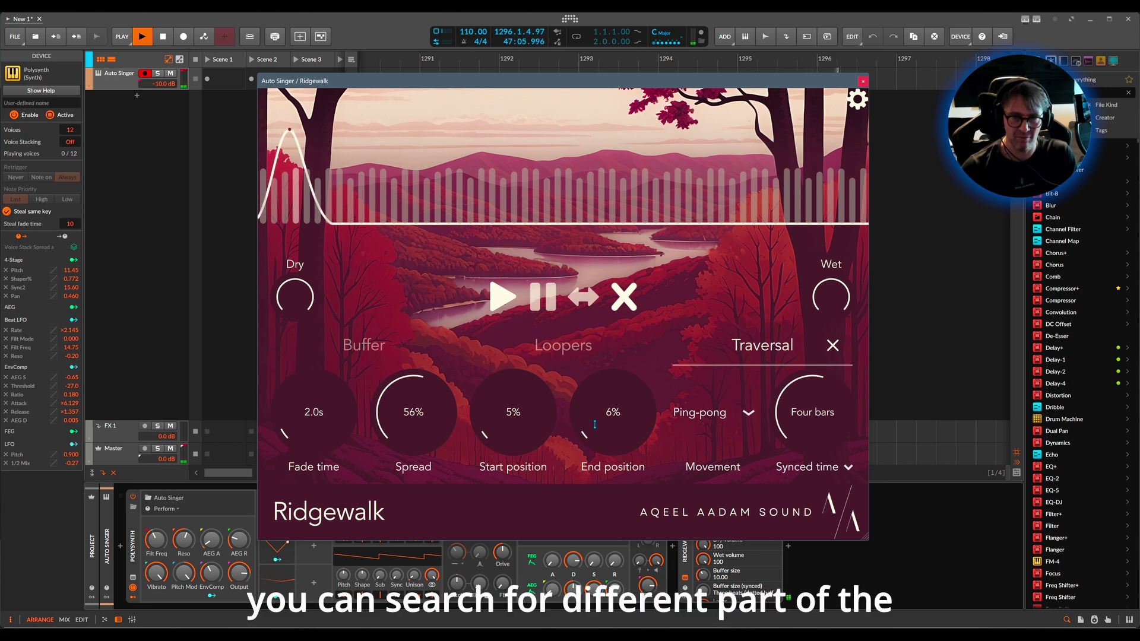
drag(517, 423, 570, 439)
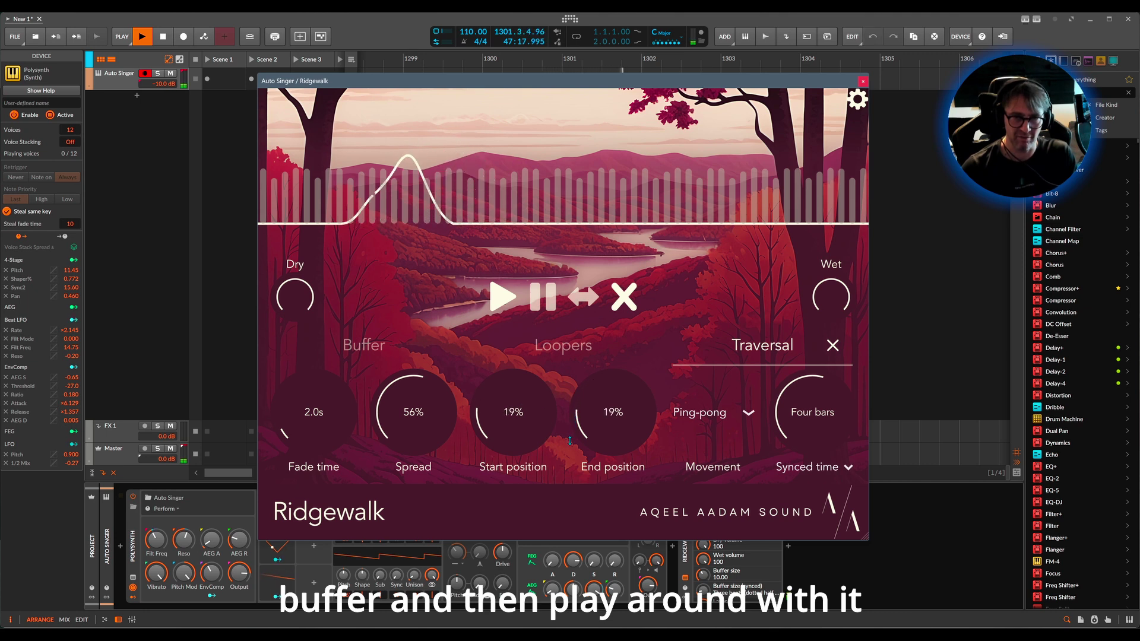
drag(587, 416, 593, 419)
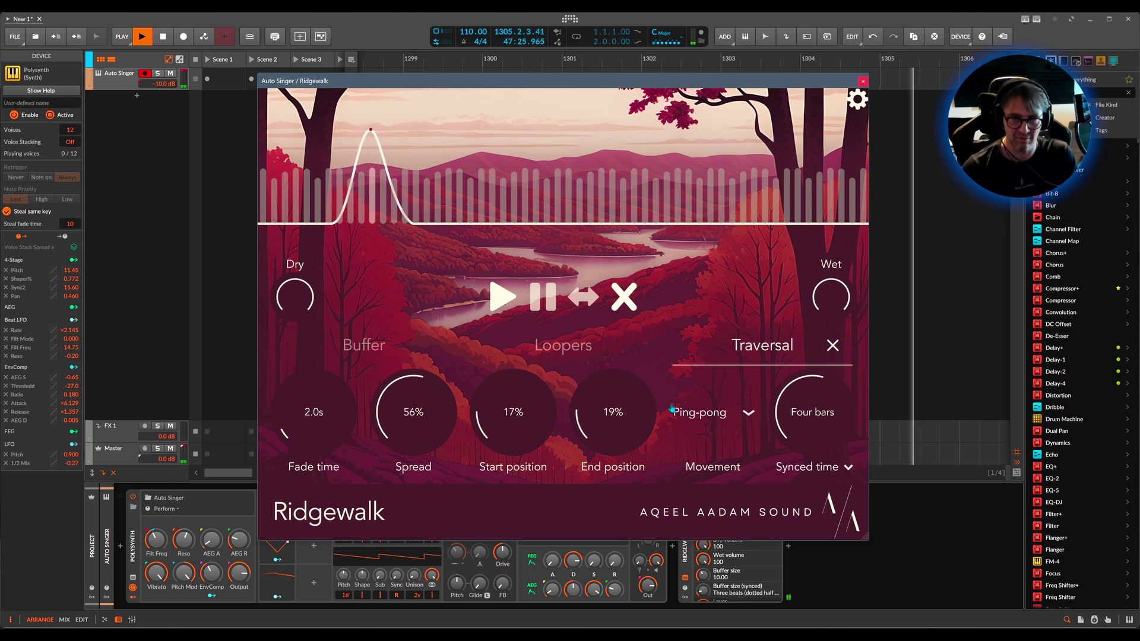
Set the looper amount to 1, pitch to +1, blur to 23% and drift to 44%, and lower the wet volume to 13%.
click(592, 356)
drag(584, 418, 583, 473)
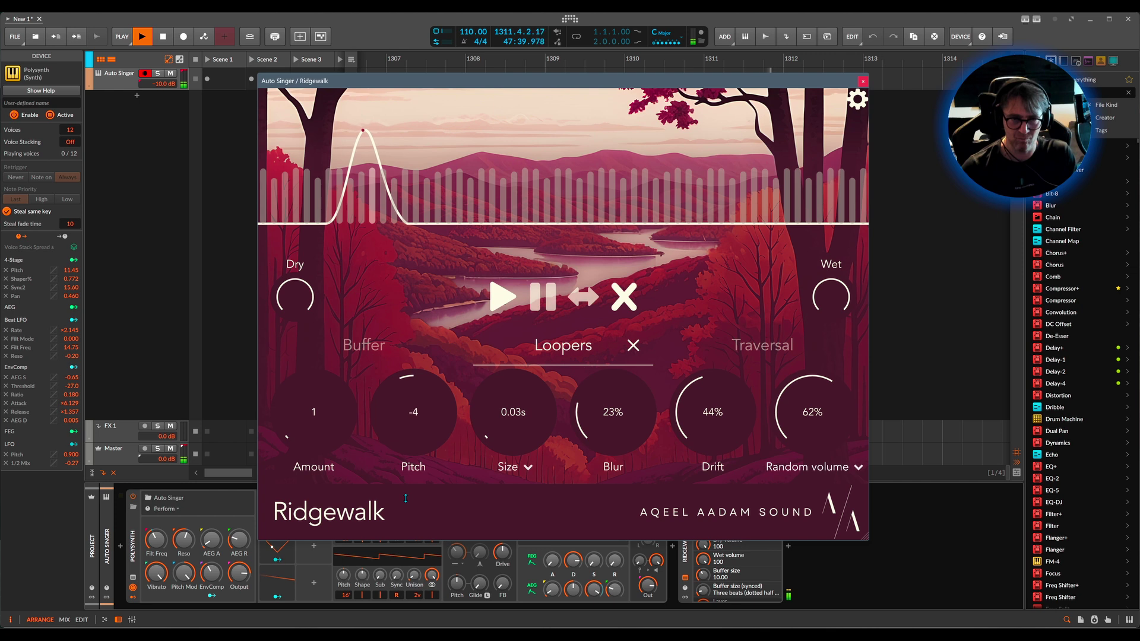
drag(404, 505, 436, 454)
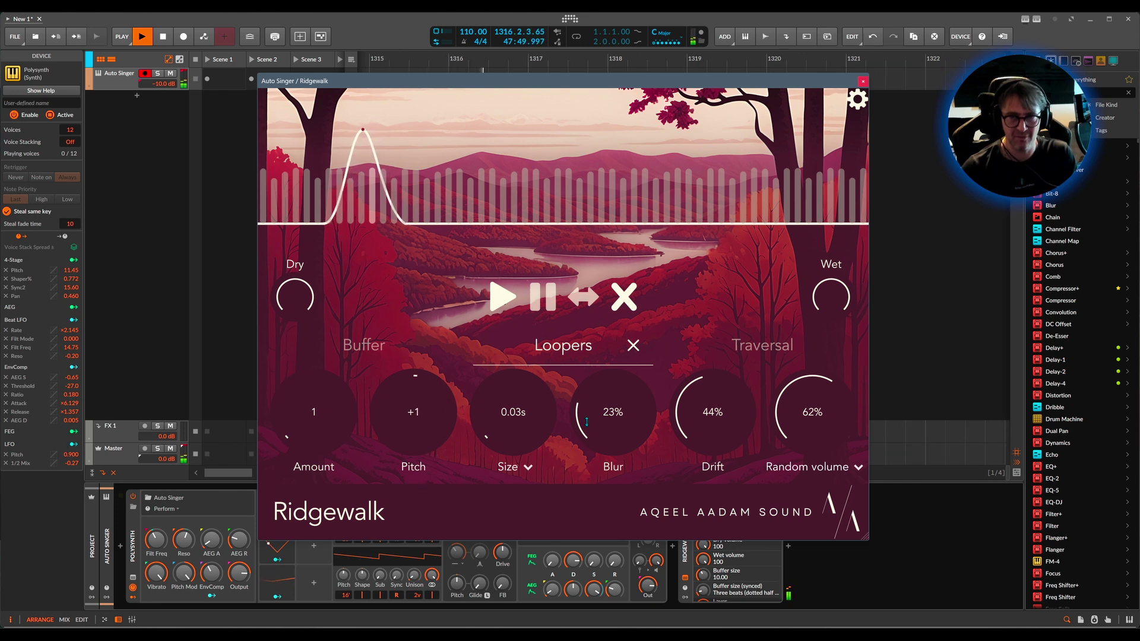
drag(818, 300, 816, 345)
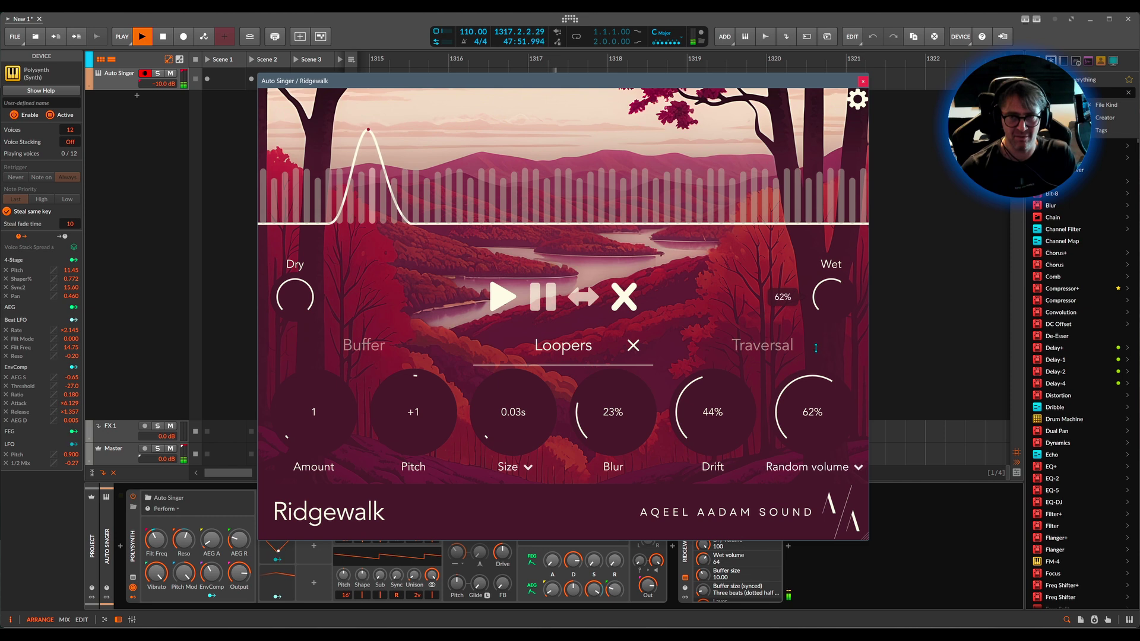
drag(805, 418, 805, 428)
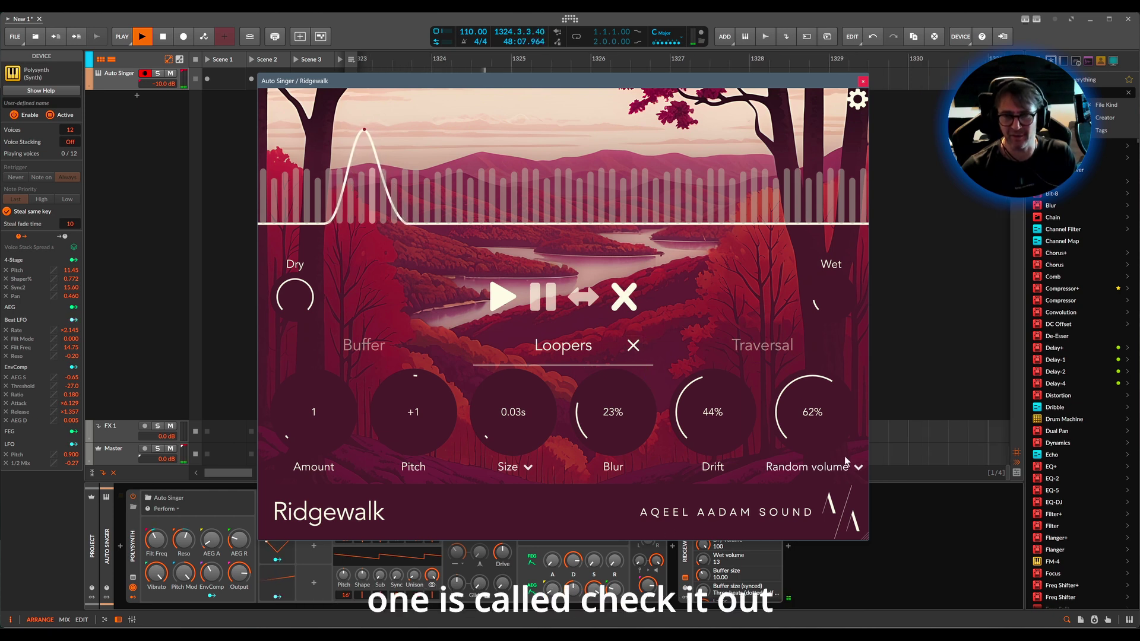
Search the plug-ins for "aq" in the device browser, review the developer's plug-ins and leave without inserting one.
double_click(842, 568)
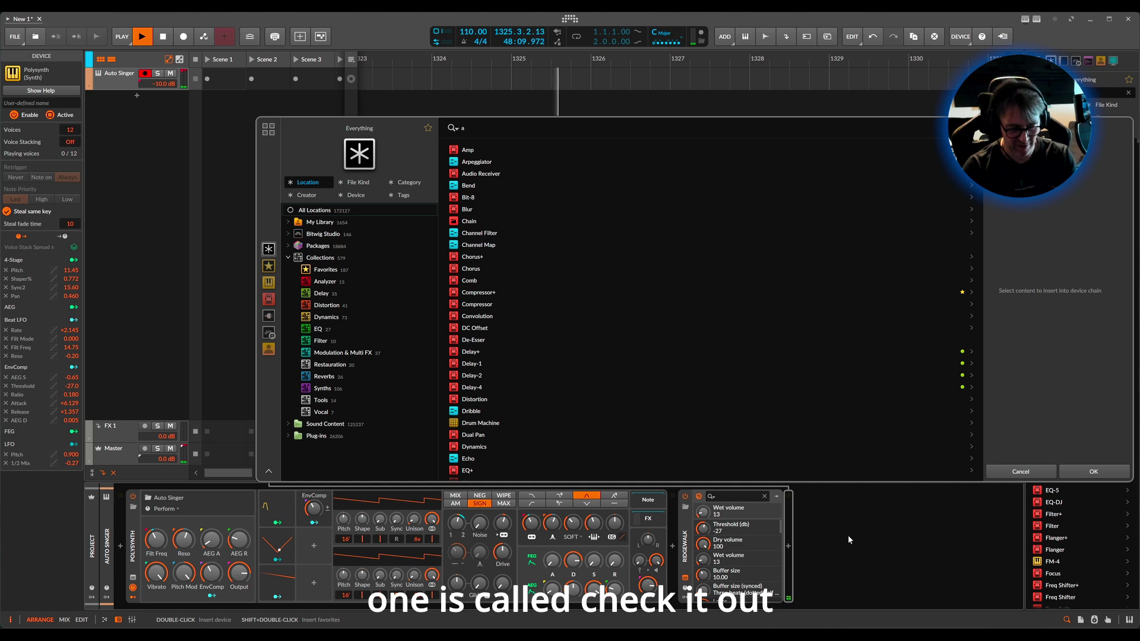
text(aq)
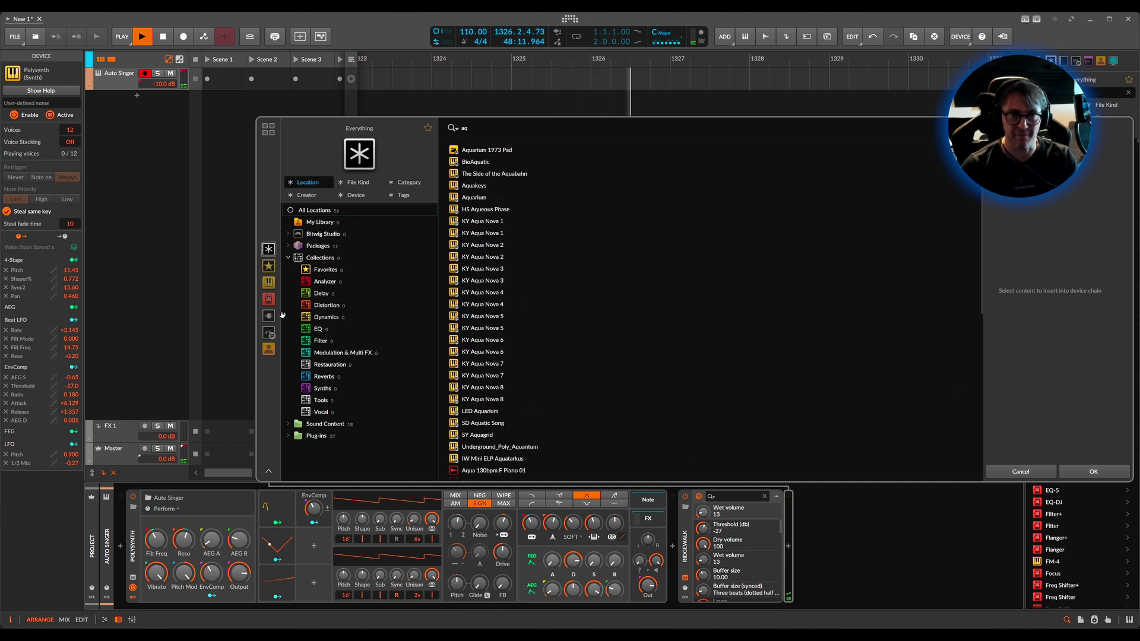
click(268, 315)
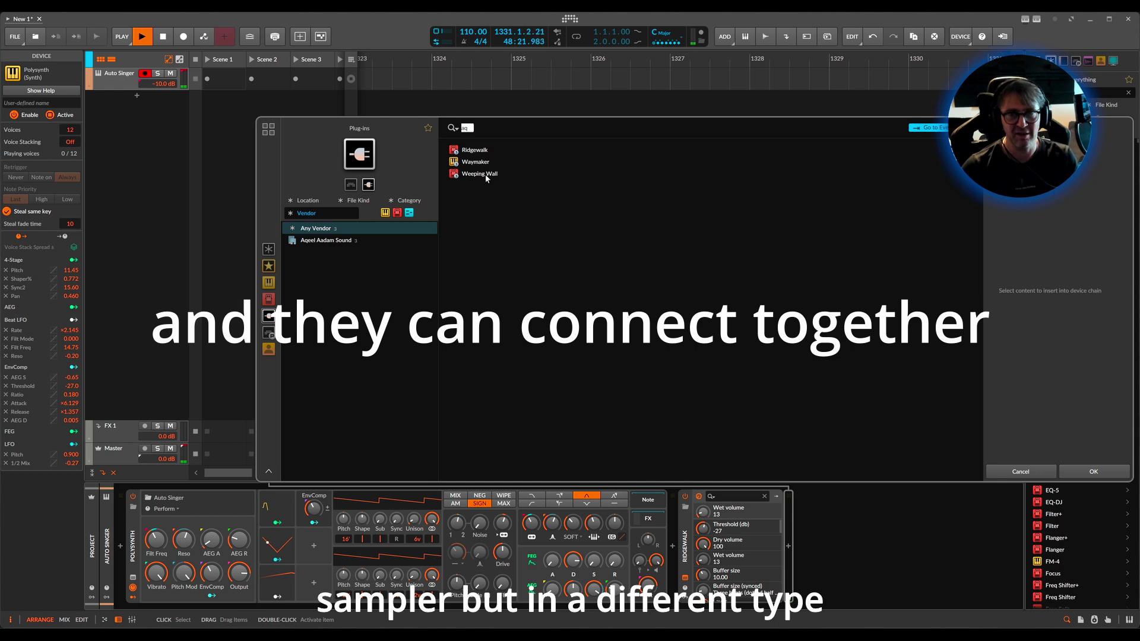
click(1028, 472)
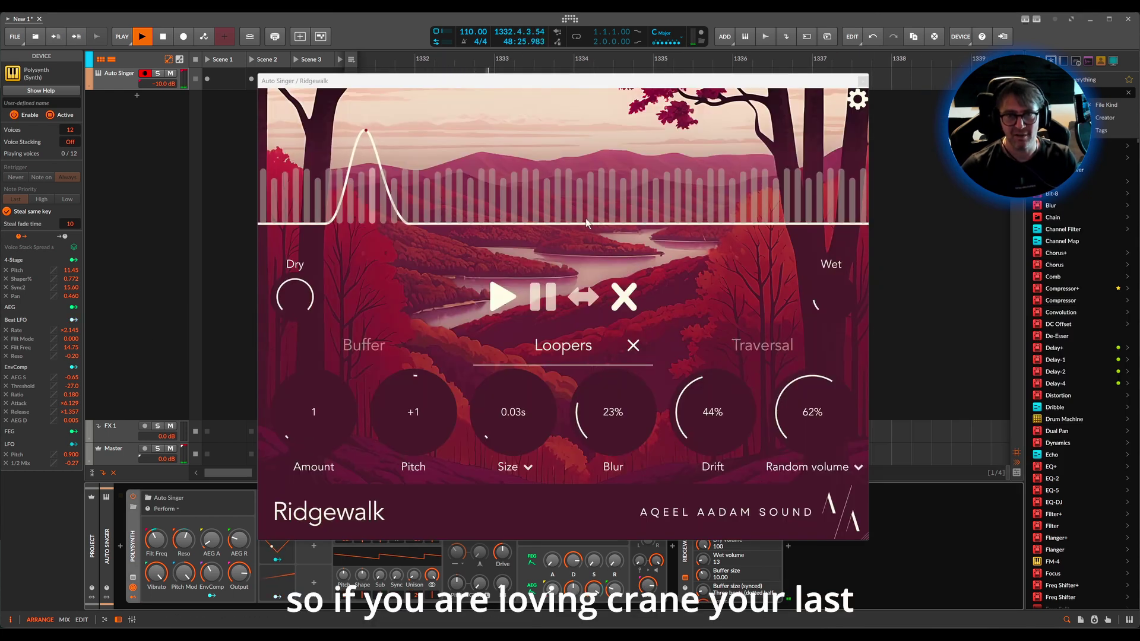